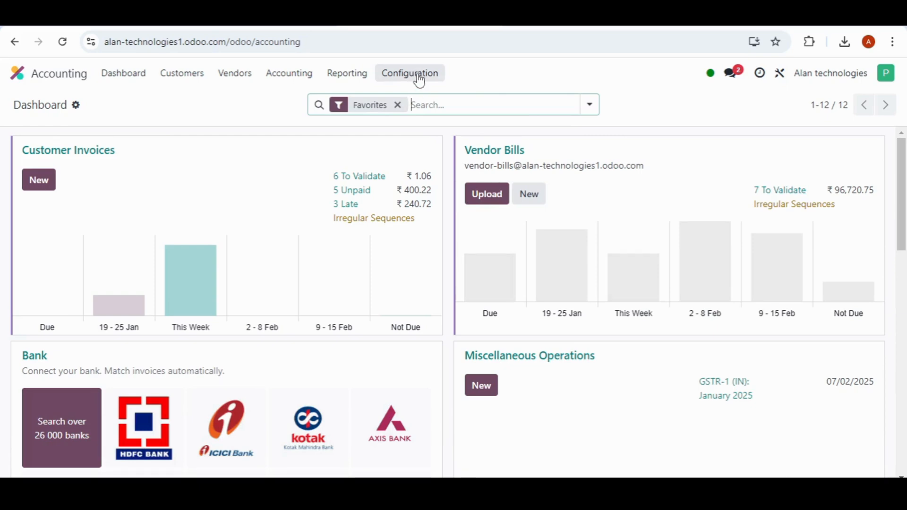
# Step: Find the document layout option in the Accounting settings by searching for "D" and open its configuration
pyautogui.click(420, 81)
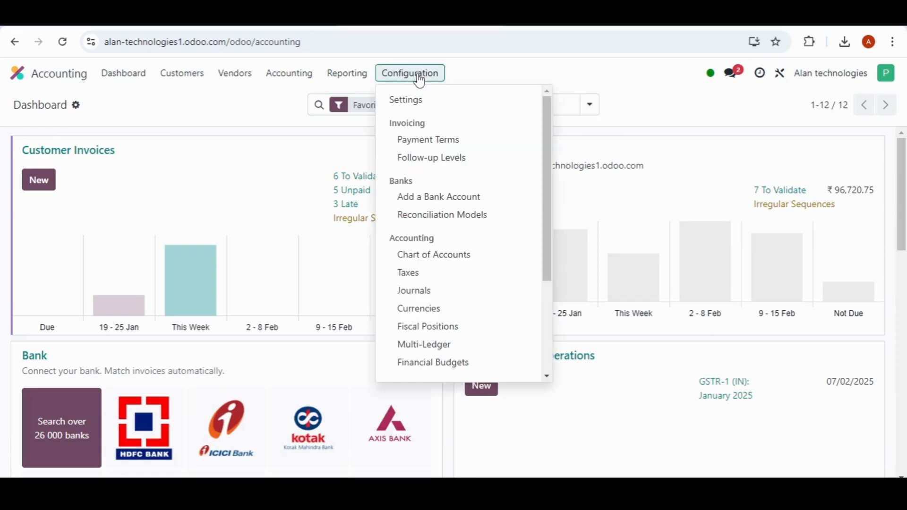
pyautogui.click(422, 108)
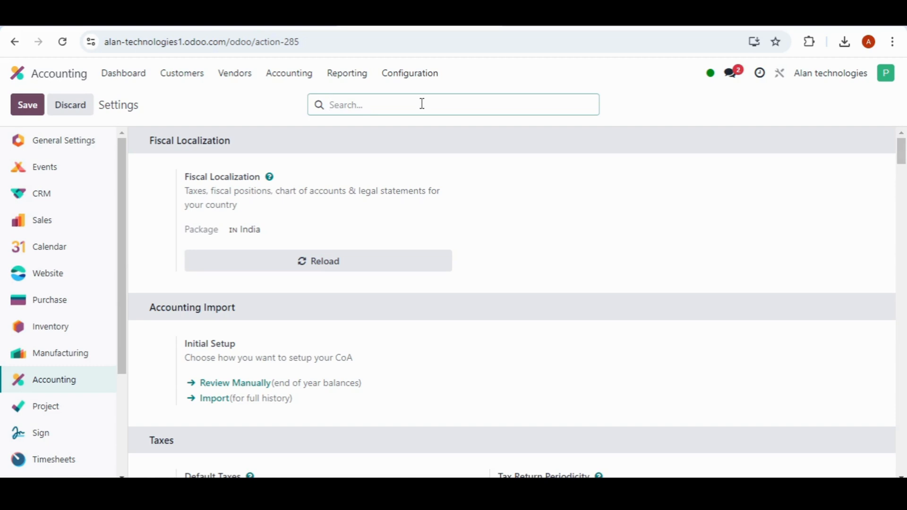
pyautogui.write('D')
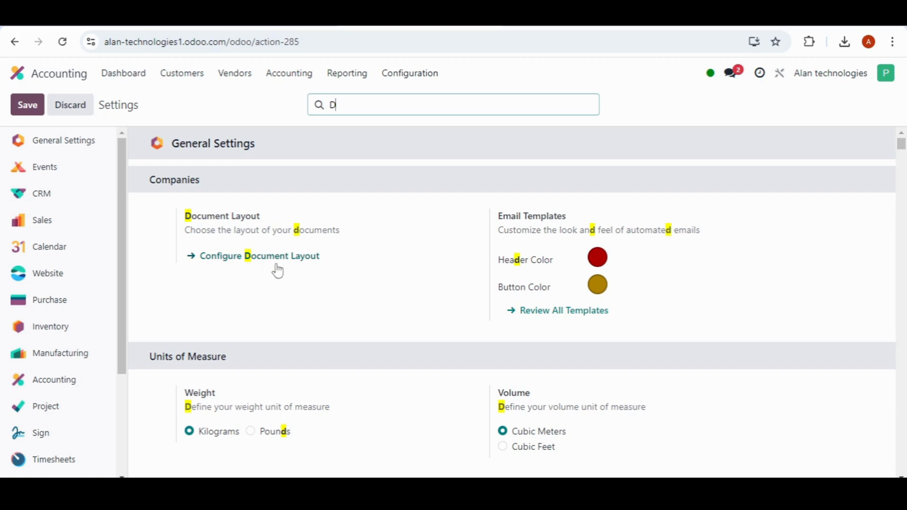
pyautogui.click(291, 259)
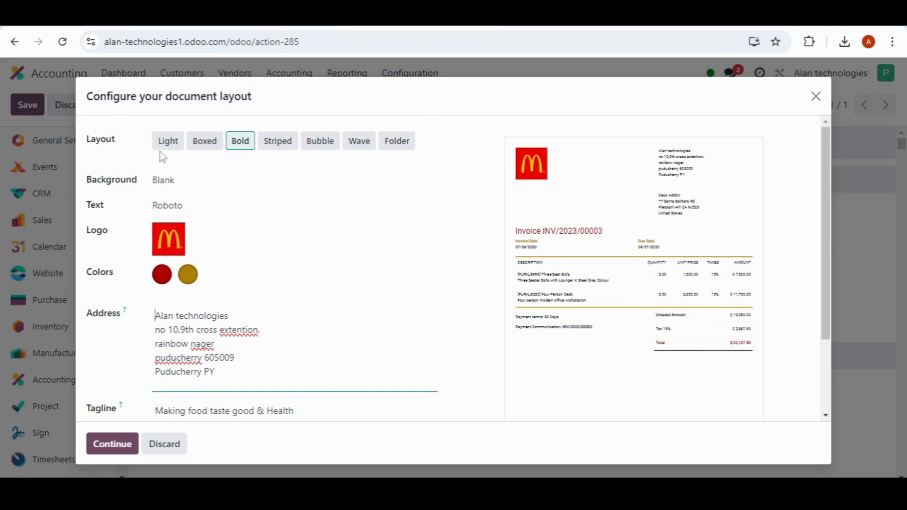
# Step: Preview the Light, Boxed, Bold, Striped, Bubble, Wave and Folder layouts, and choose Bubble for the documents
pyautogui.click(172, 146)
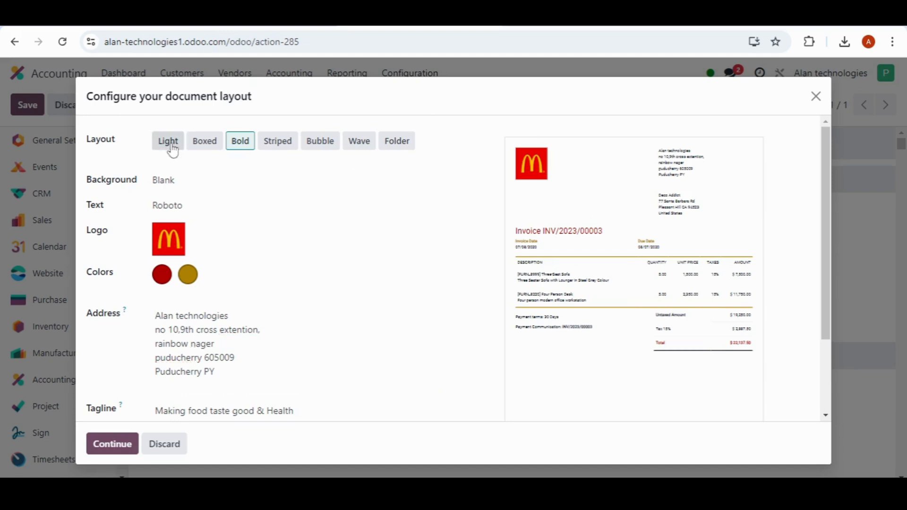
pyautogui.click(204, 148)
pyautogui.click(239, 147)
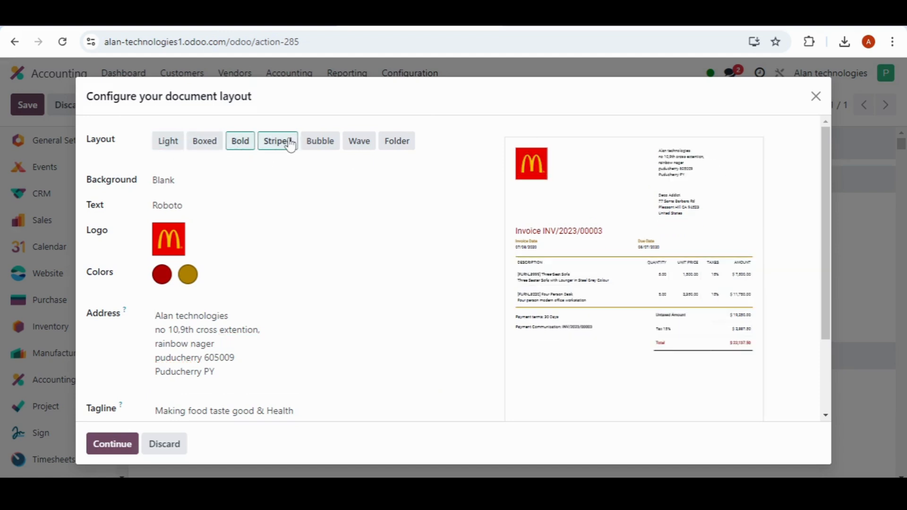
pyautogui.click(290, 145)
pyautogui.click(324, 149)
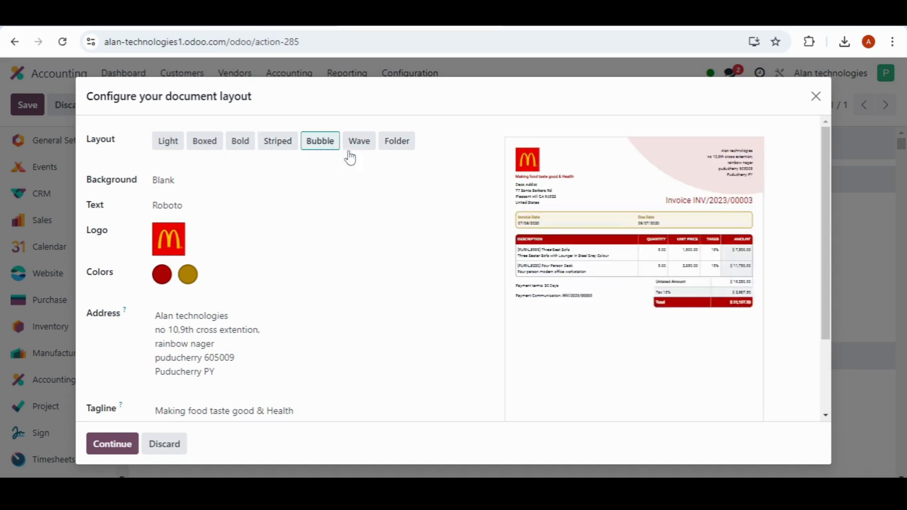
pyautogui.click(371, 152)
pyautogui.click(397, 149)
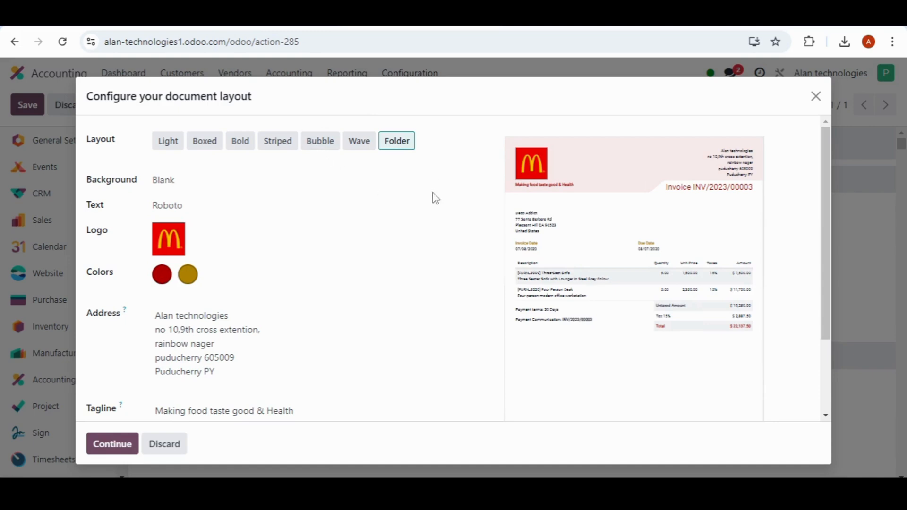
pyautogui.click(322, 142)
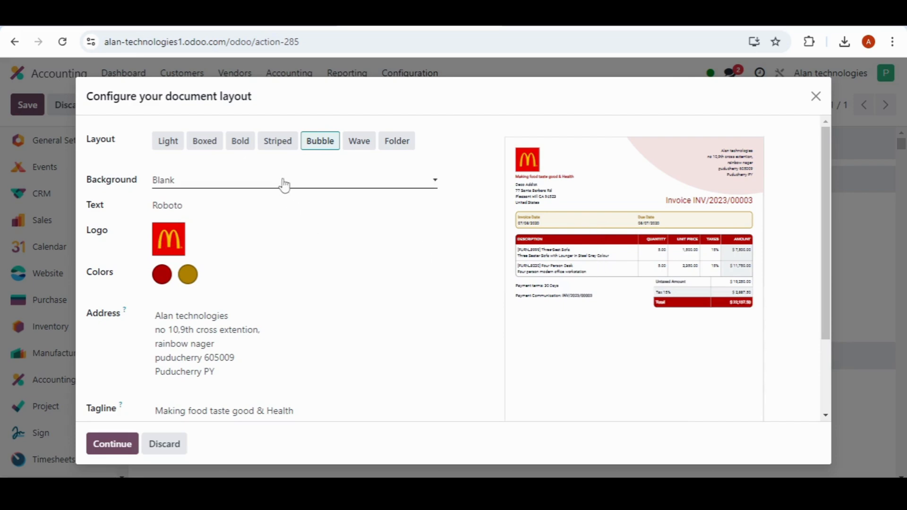
# Step: Set the document background to Demo logo
pyautogui.click(284, 185)
pyautogui.click(284, 185)
pyautogui.click(284, 185)
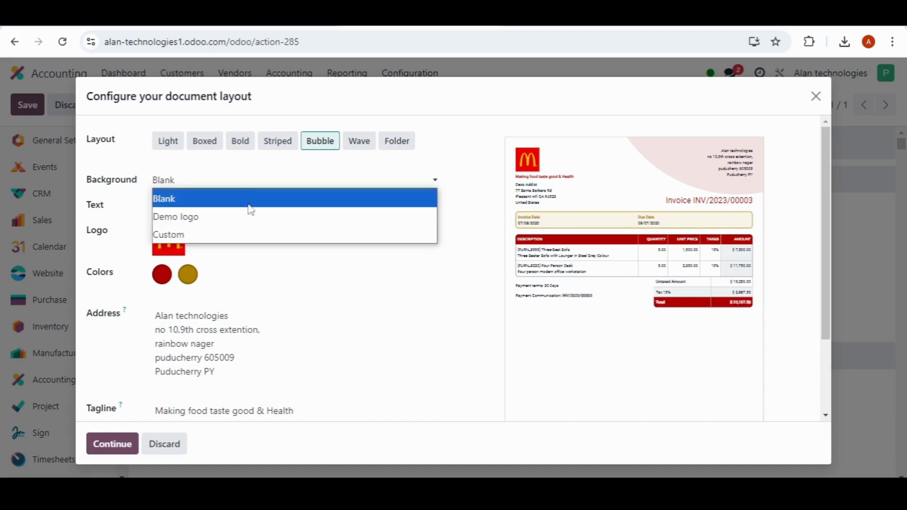
pyautogui.click(227, 222)
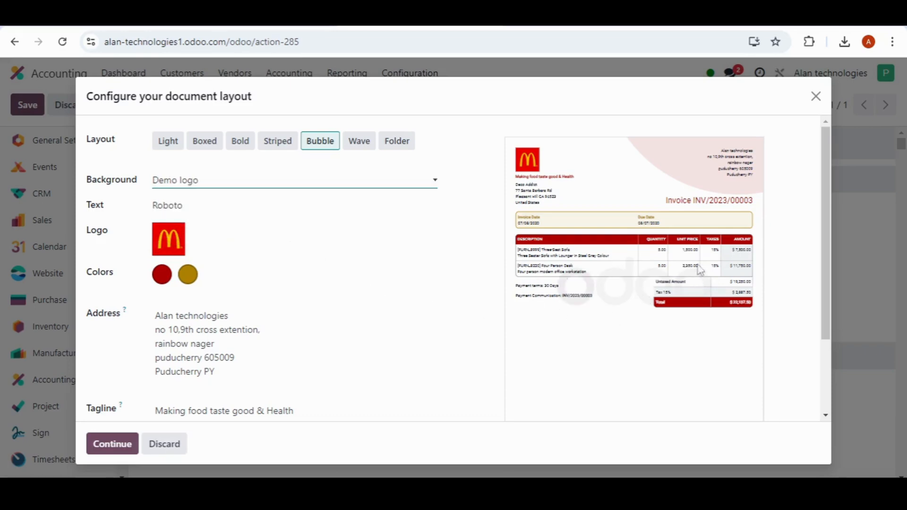
# Step: Try a Custom background, cancel the background image upload, and set the background back to Blank
pyautogui.click(255, 184)
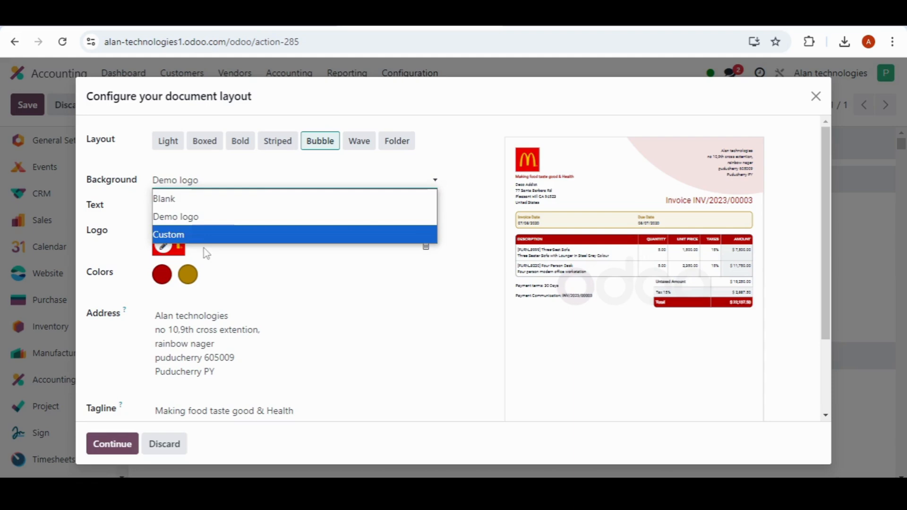
pyautogui.click(201, 234)
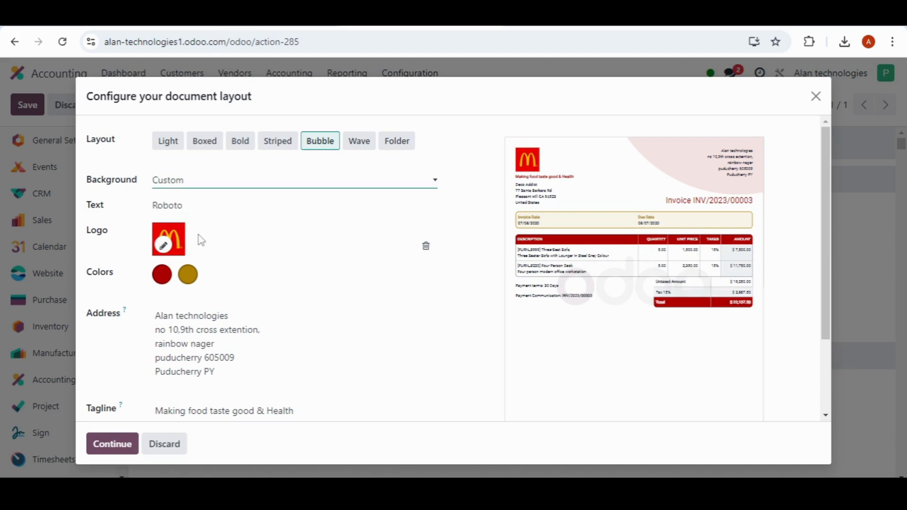
pyautogui.click(248, 235)
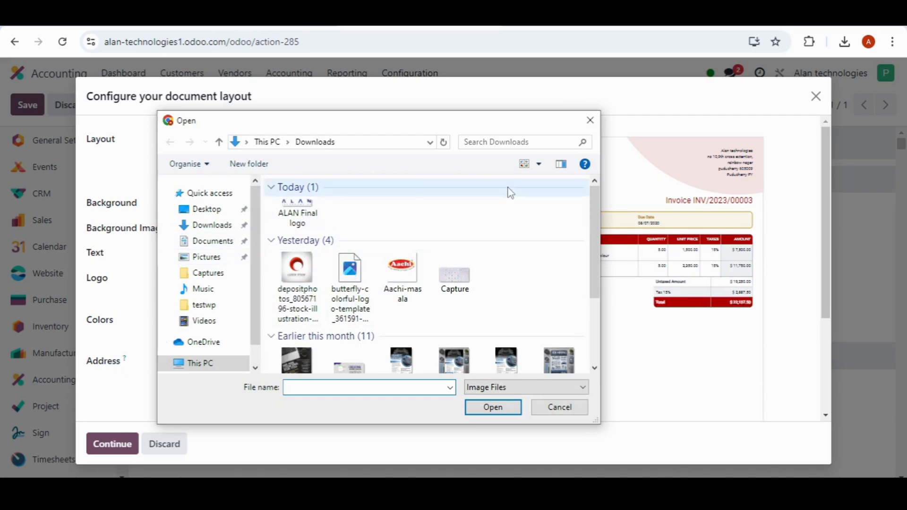
pyautogui.click(590, 122)
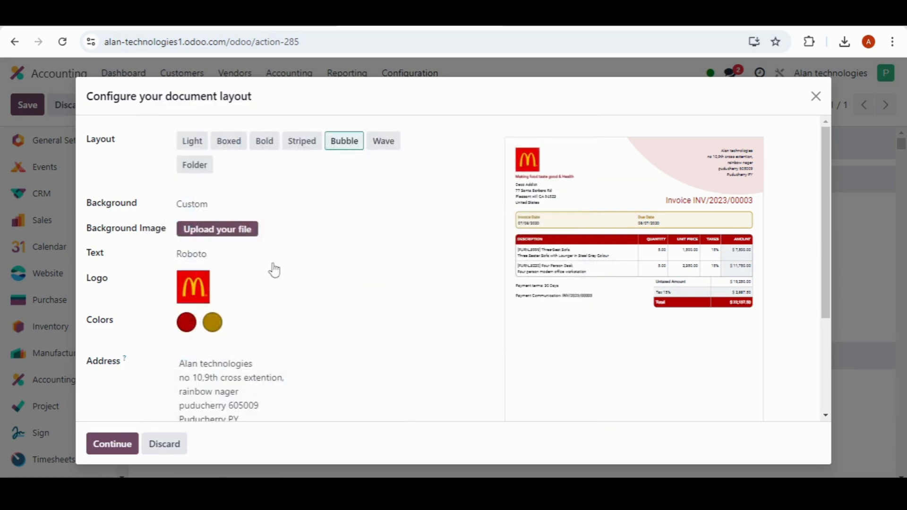
pyautogui.click(207, 205)
pyautogui.click(210, 226)
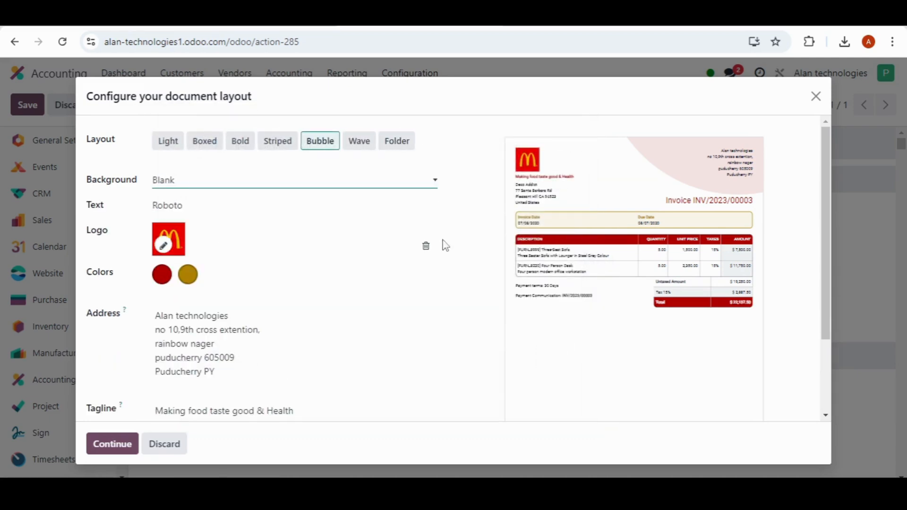
# Step: Compare the Open Sans and Montserrat fonts in the invoice preview, and set the document text to Open Sans
pyautogui.click(197, 215)
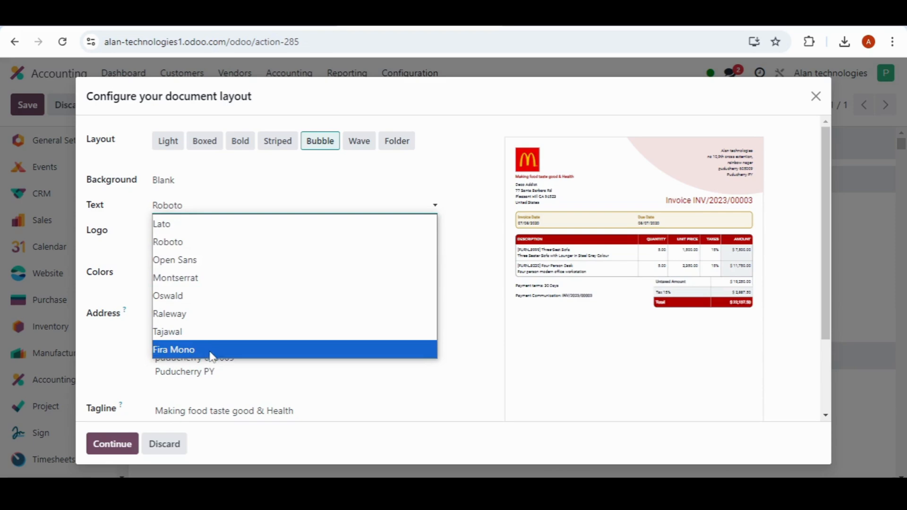
pyautogui.click(198, 261)
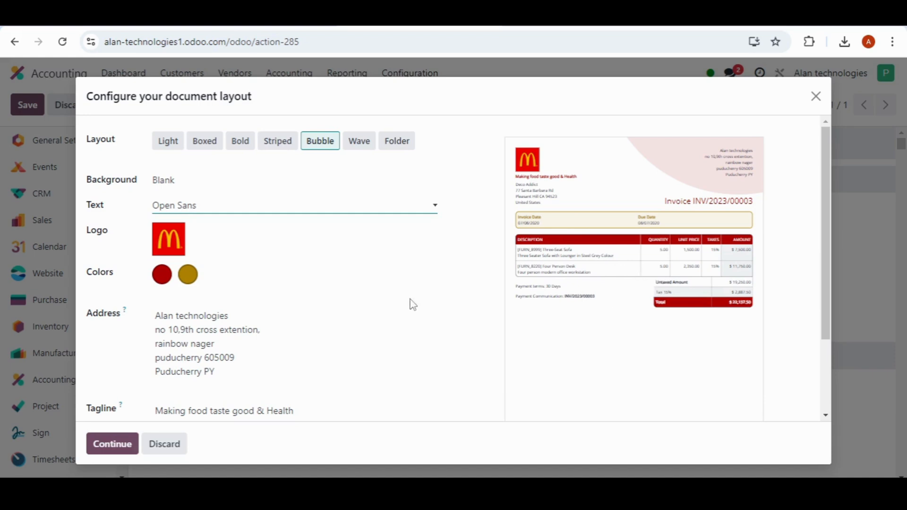
pyautogui.click(373, 211)
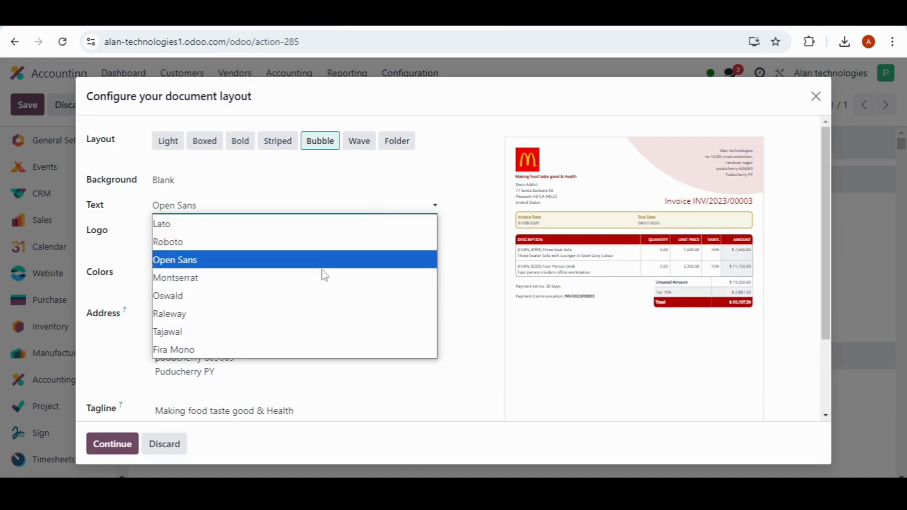
pyautogui.click(256, 276)
pyautogui.click(284, 213)
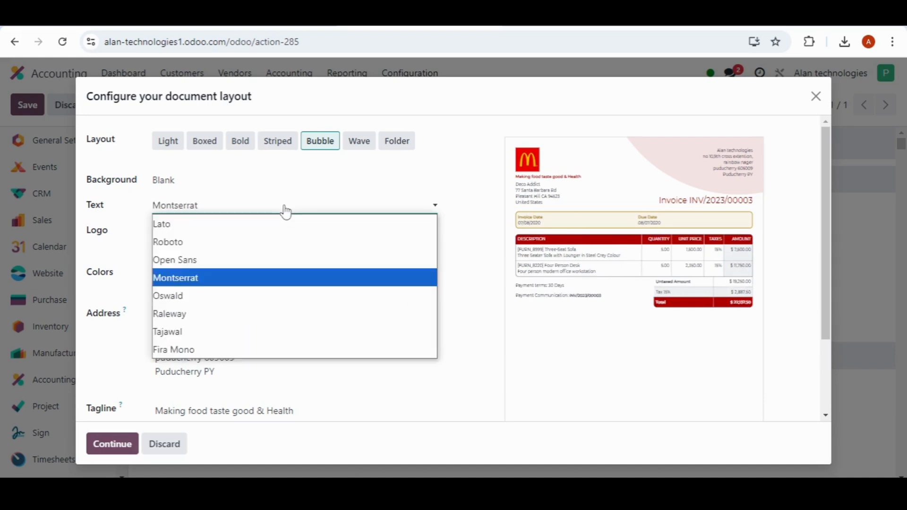
pyautogui.click(236, 266)
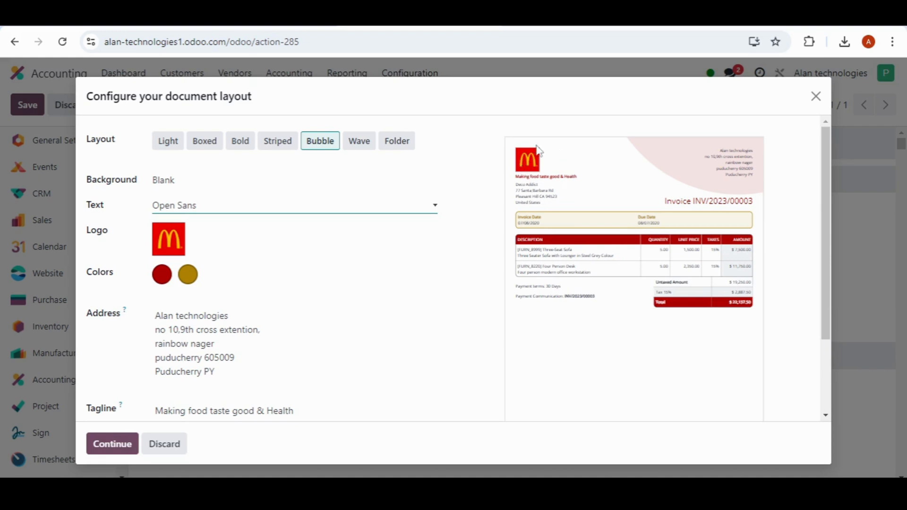
# Step: Replace the company logo with the image "ALAN Final logo" from the Downloads folder
pyautogui.moveTo(186, 253)
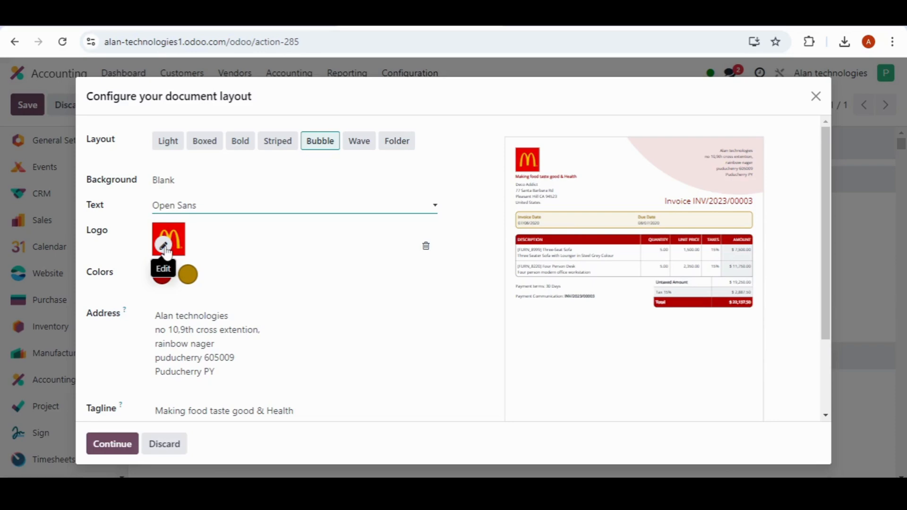
pyautogui.click(164, 248)
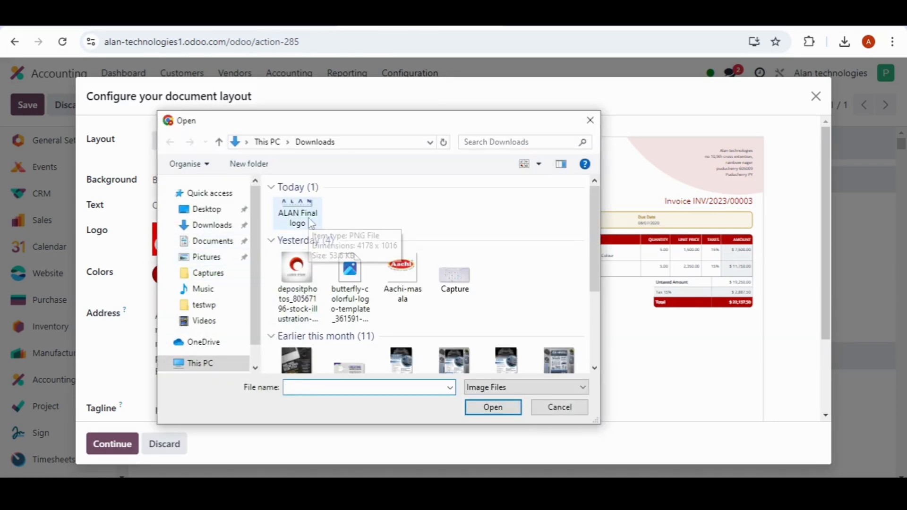
pyautogui.click(306, 218)
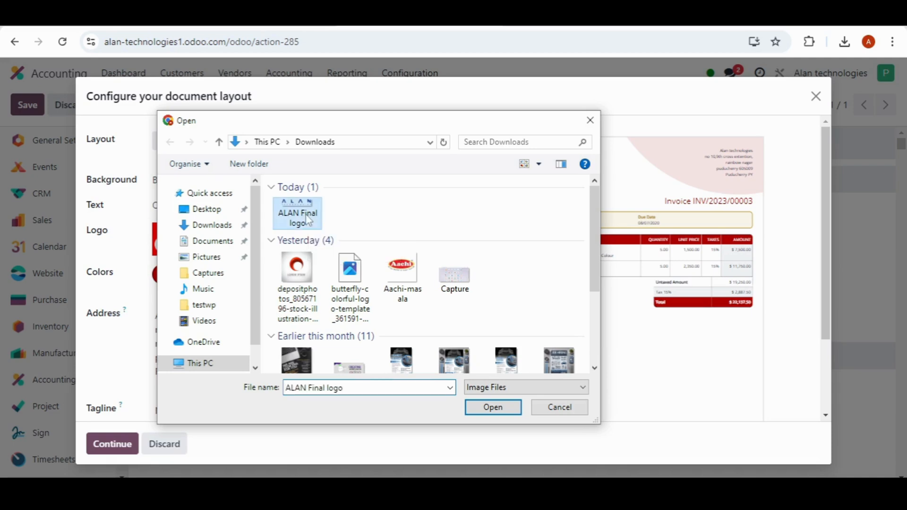
pyautogui.click(493, 407)
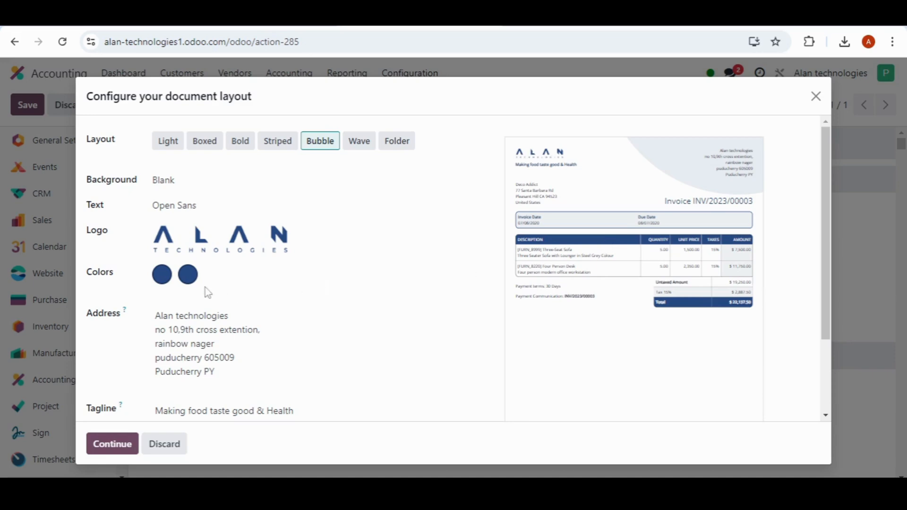
# Step: Try white as the first layout color, and reset the layout colors
pyautogui.click(166, 276)
pyautogui.moveTo(254, 326)
pyautogui.mouseDown()
pyautogui.moveTo(140, 296)
pyautogui.moveTo(147, 281)
pyautogui.mouseUp()
pyautogui.click(418, 311)
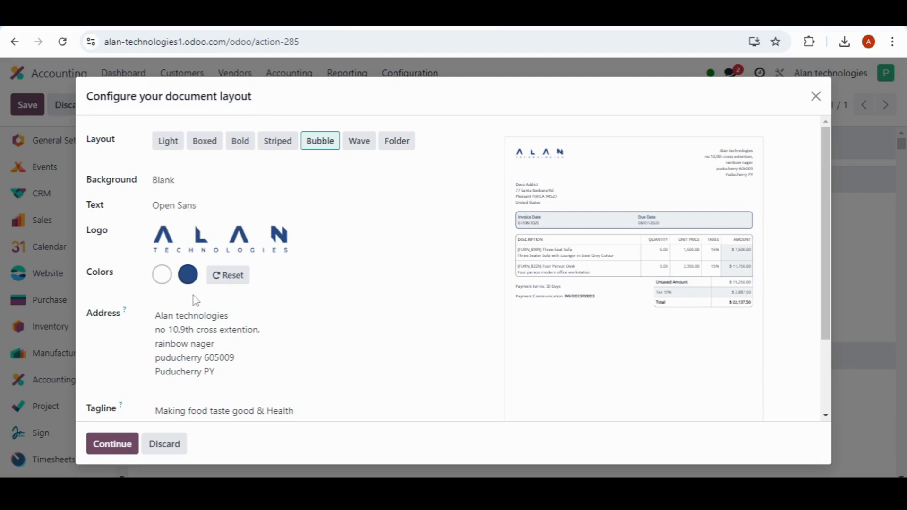
pyautogui.click(232, 284)
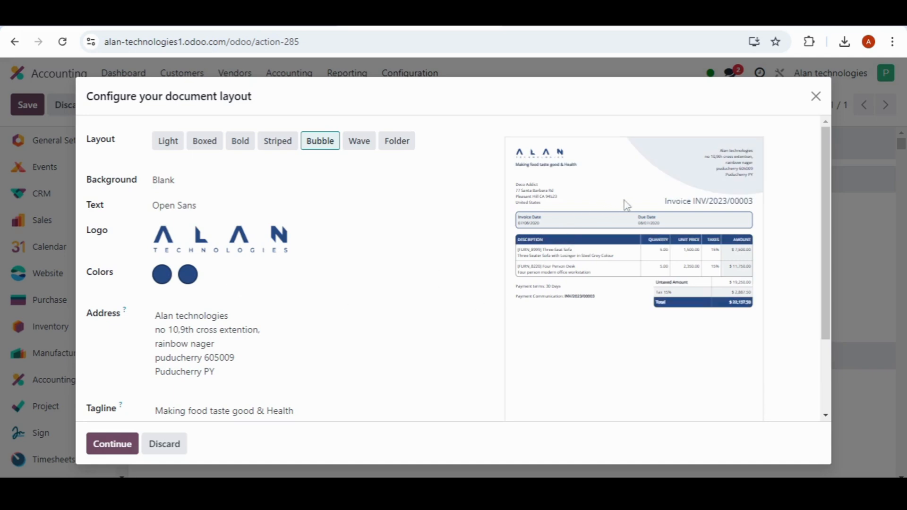
# Step: Delete the last line from the company address in the document layout and apply the edited address to the preview
pyautogui.scroll(-2, 279, 330)
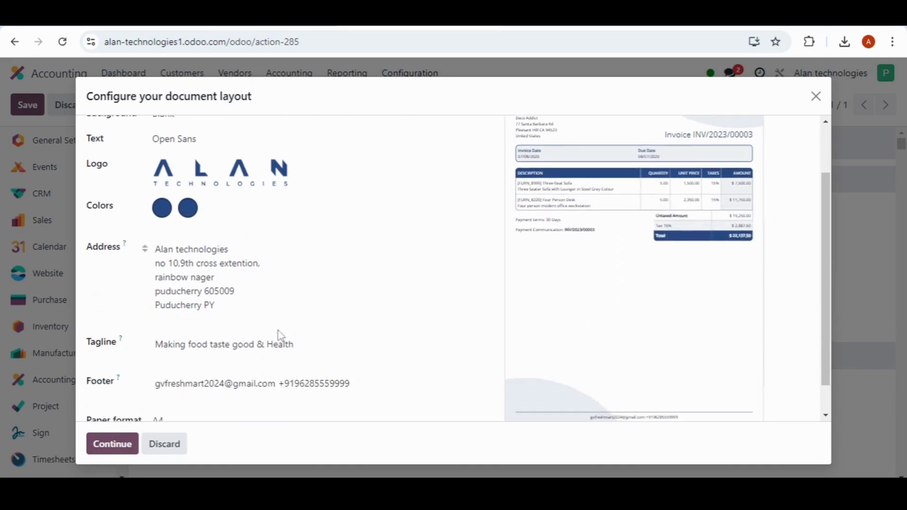
pyautogui.scroll(2, 259, 280)
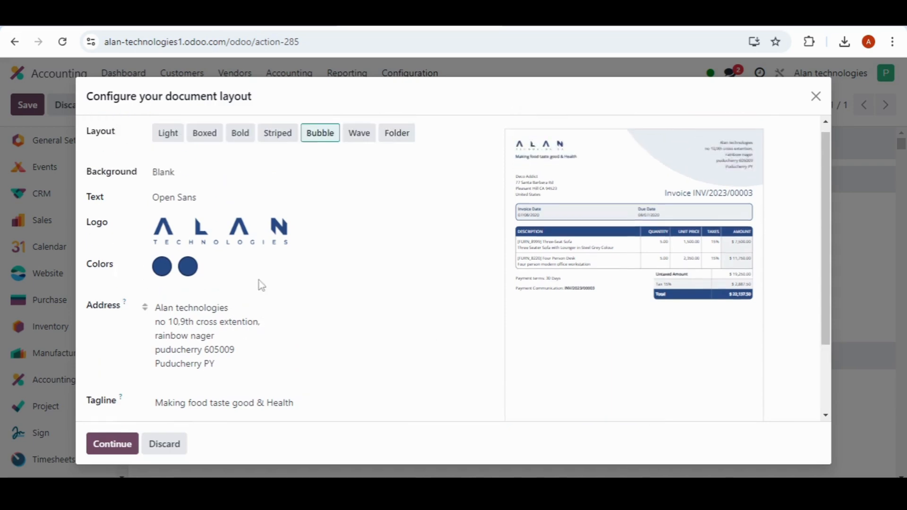
pyautogui.scroll(-2, 283, 371)
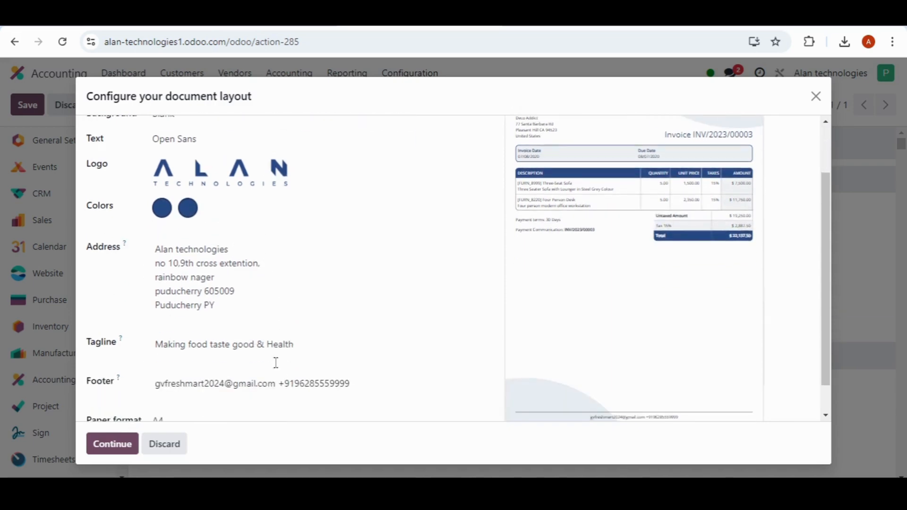
pyautogui.click(241, 307)
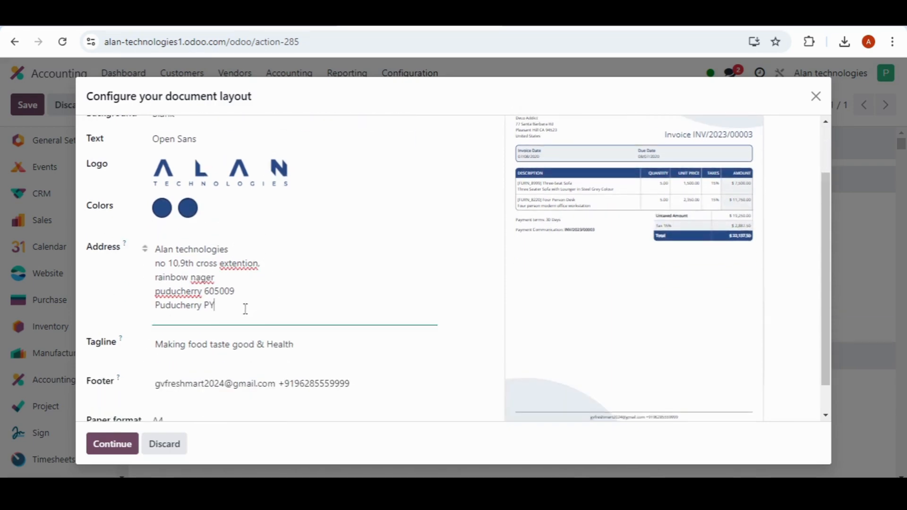
pyautogui.scroll(2, 290, 315)
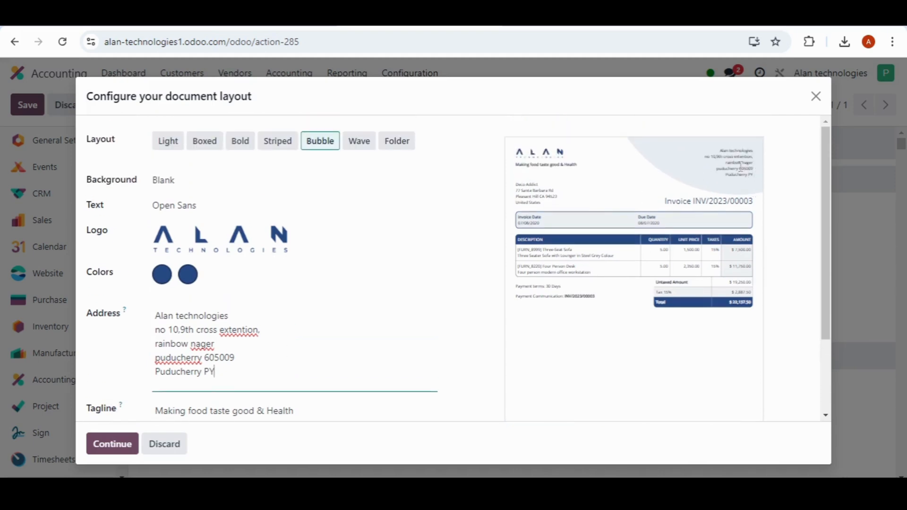
pyautogui.moveTo(233, 371); pyautogui.dragTo(157, 381)
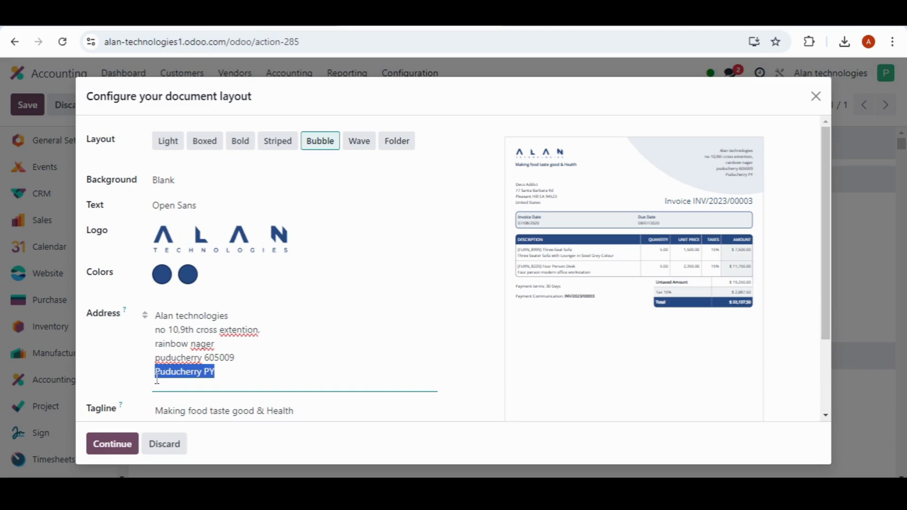
pyautogui.press('BackSpace')
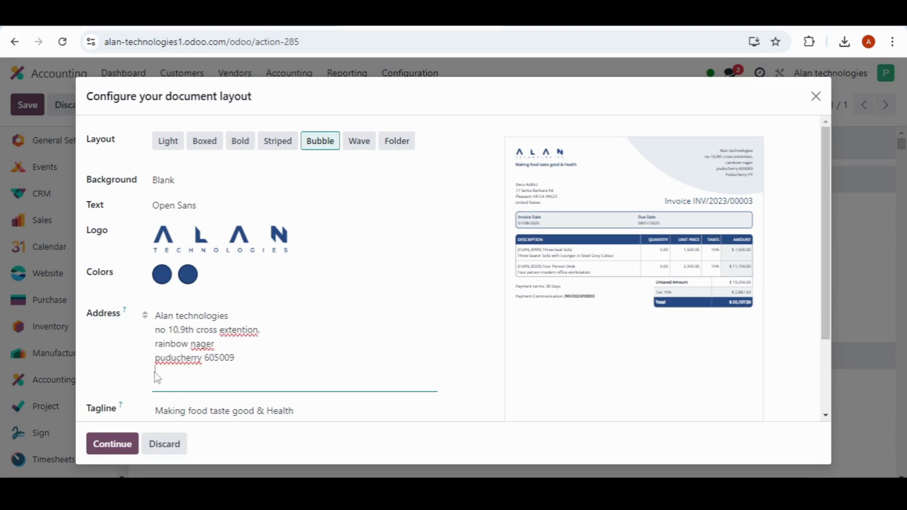
pyautogui.click(160, 359)
pyautogui.press('BackSpace')
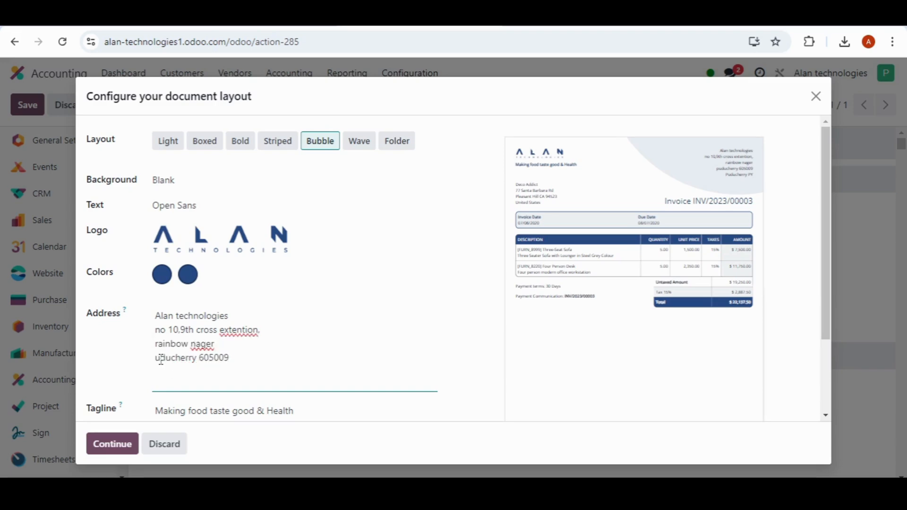
pyautogui.write('p')
pyautogui.press('BackSpace')
pyautogui.write('p')
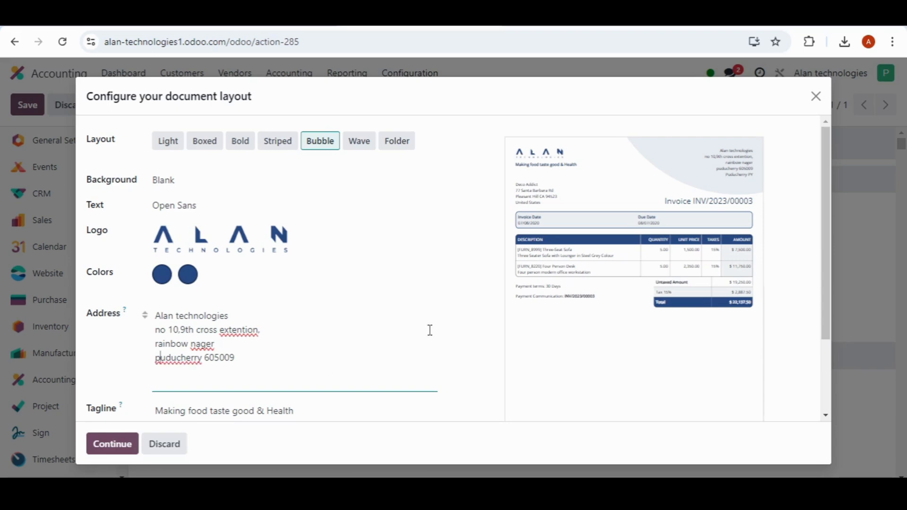
pyautogui.click(473, 360)
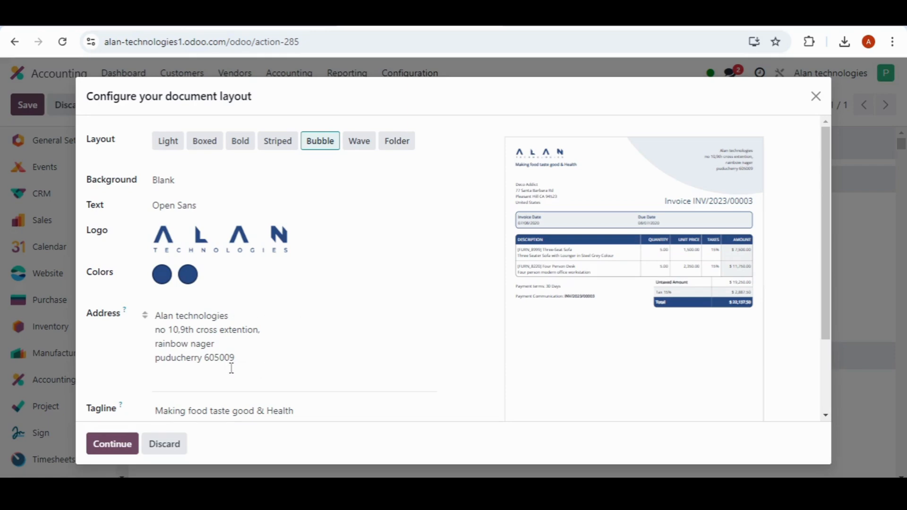
# Step: Replace the document layout's tagline with "Globe business" in quotation marks and apply it to the invoice preview
pyautogui.scroll(-2, 369, 330)
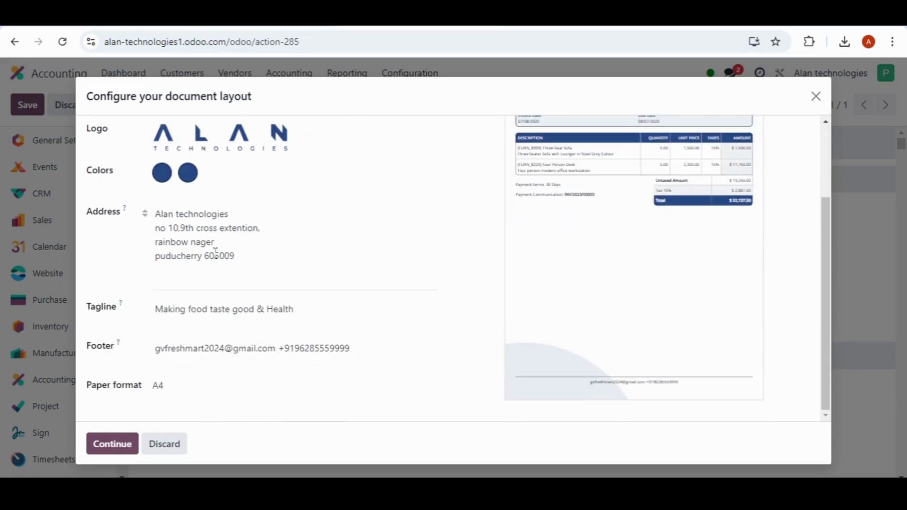
pyautogui.click(245, 259)
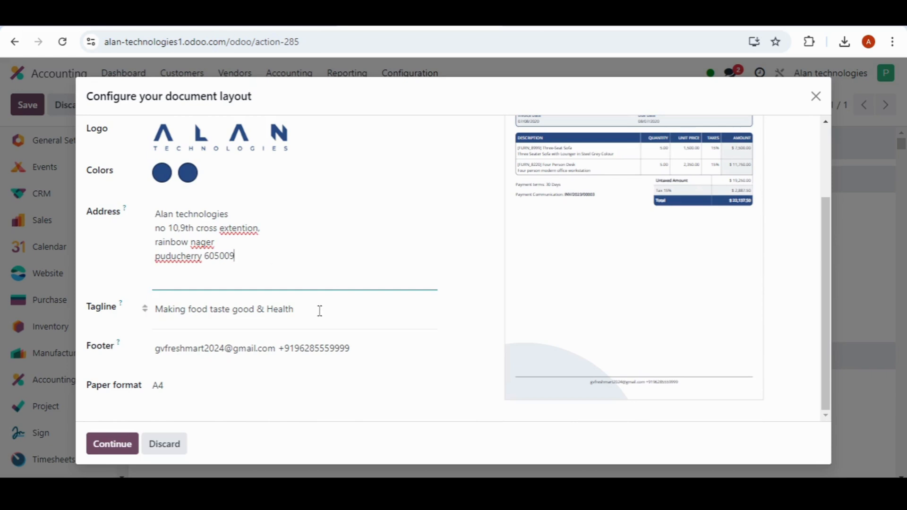
pyautogui.scroll(3, 545, 310)
pyautogui.scroll(-1, 579, 312)
pyautogui.scroll(-1, 577, 329)
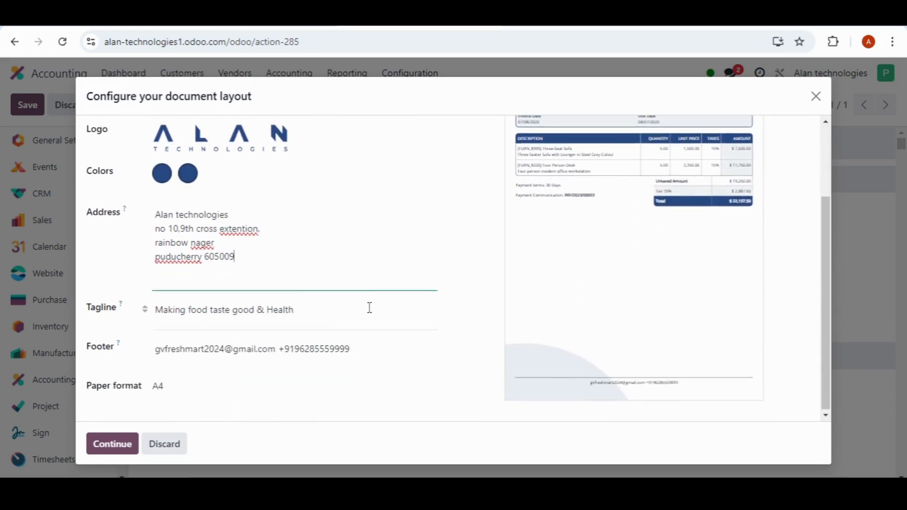
pyautogui.scroll(2, 370, 307)
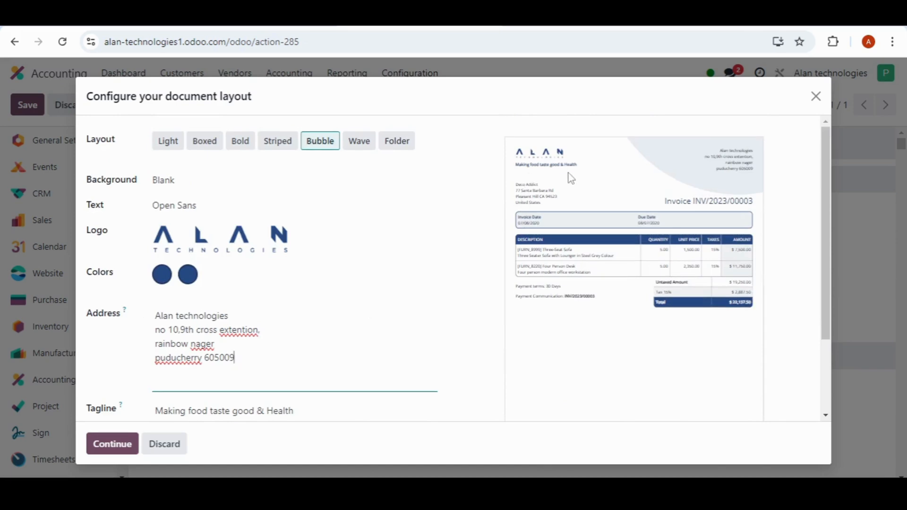
pyautogui.scroll(-2, 440, 314)
pyautogui.click(318, 315)
pyautogui.moveTo(317, 311); pyautogui.dragTo(160, 310)
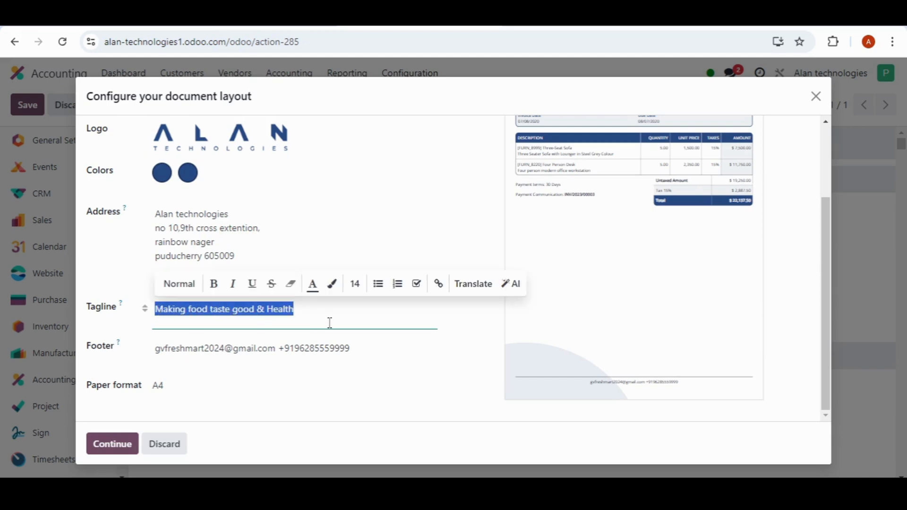
pyautogui.press('BackSpace')
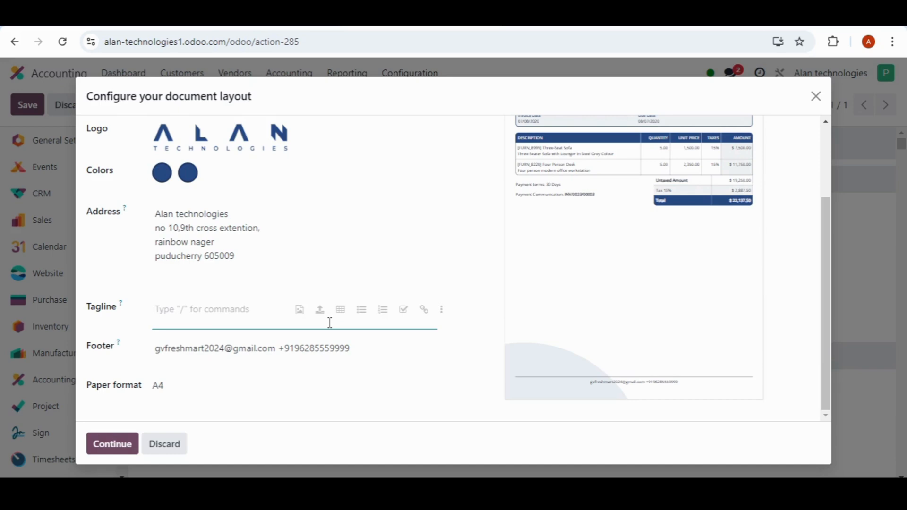
pyautogui.write('"Globe business')
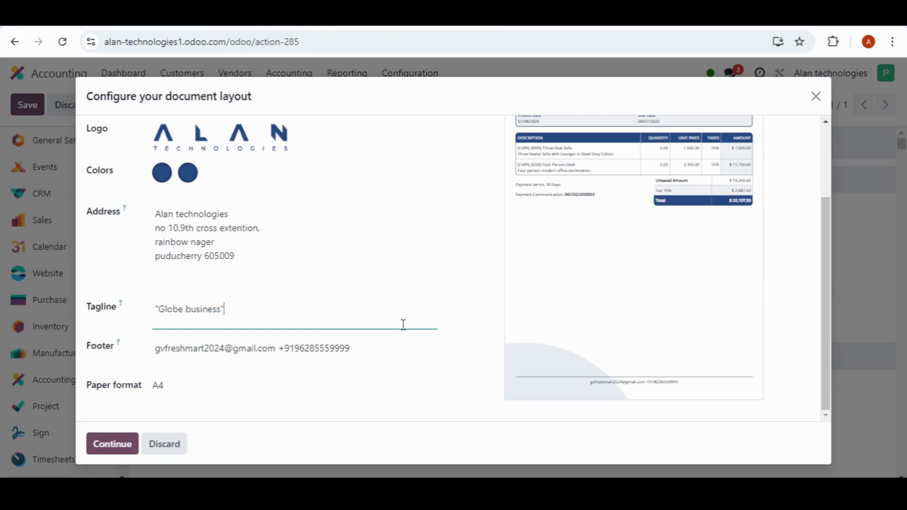
pyautogui.click(480, 325)
pyautogui.scroll(3, 500, 399)
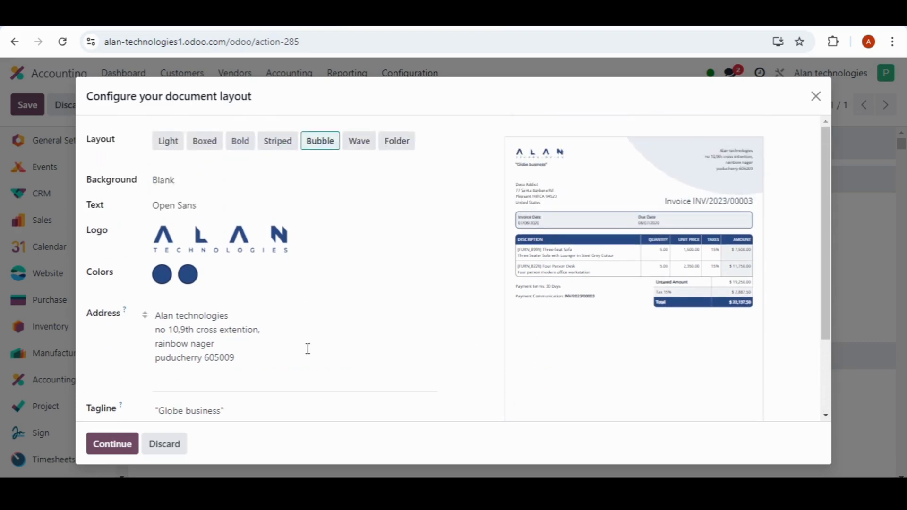
# Step: Replace the phone number in the document footer with a sample contact number, keeping the e-mail address
pyautogui.scroll(-3, 304, 344)
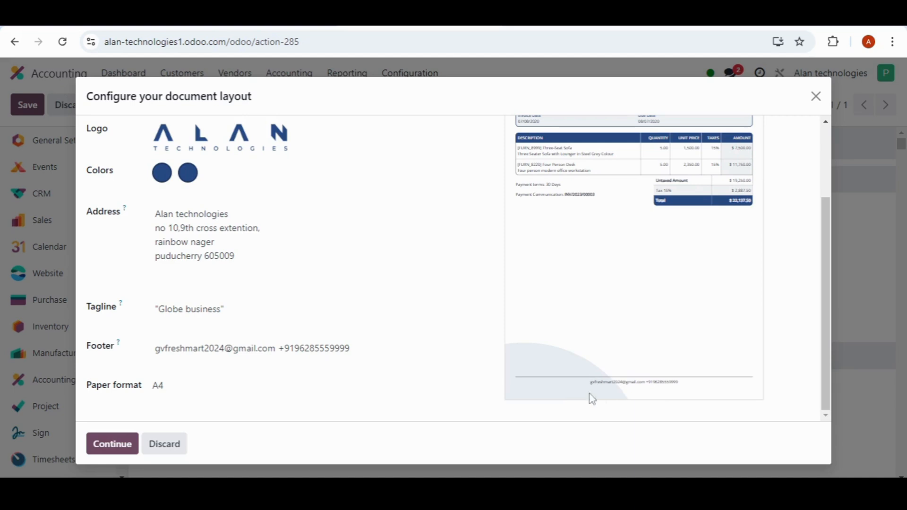
pyautogui.click(364, 349)
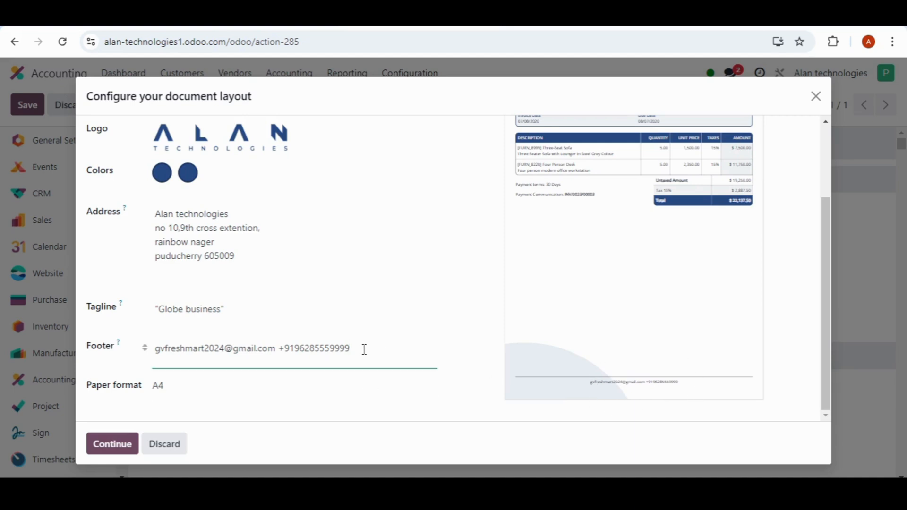
pyautogui.press('BackSpace')
pyautogui.press('BackSpace')
pyautogui.press('BackSpace')
pyautogui.press('BackSpace')
pyautogui.press('BackSpace')
pyautogui.press('BackSpace')
pyautogui.press('BackSpace')
pyautogui.press('BackSpace')
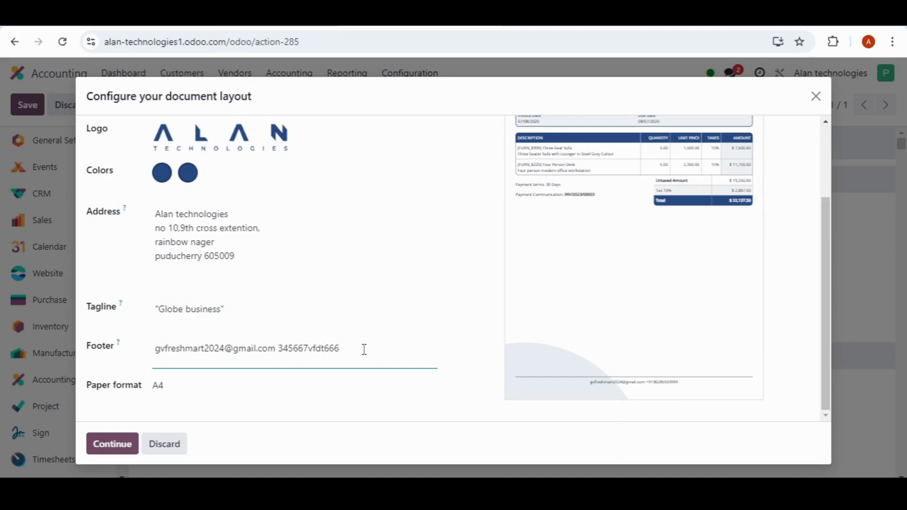
pyautogui.click(484, 317)
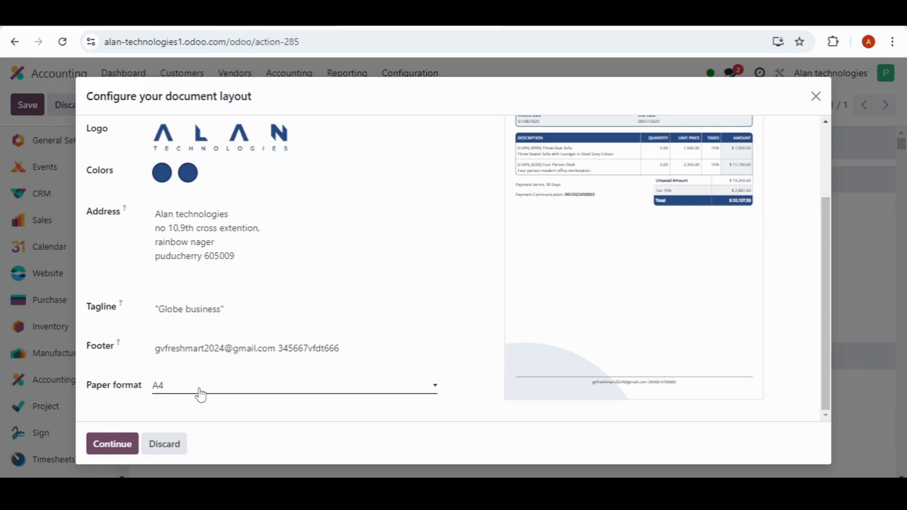
# Step: Try the QR Codes Page paper format, settle on US Letter, and apply the document layout
pyautogui.click(225, 396)
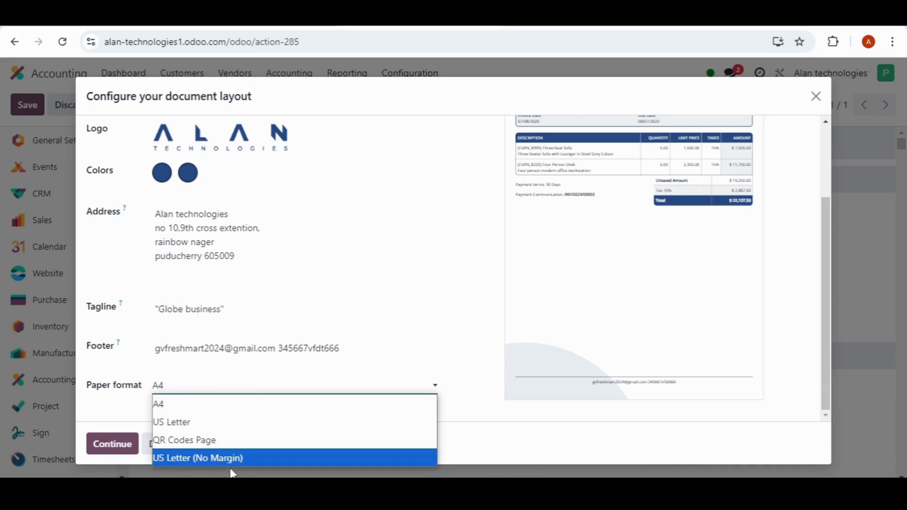
pyautogui.click(214, 423)
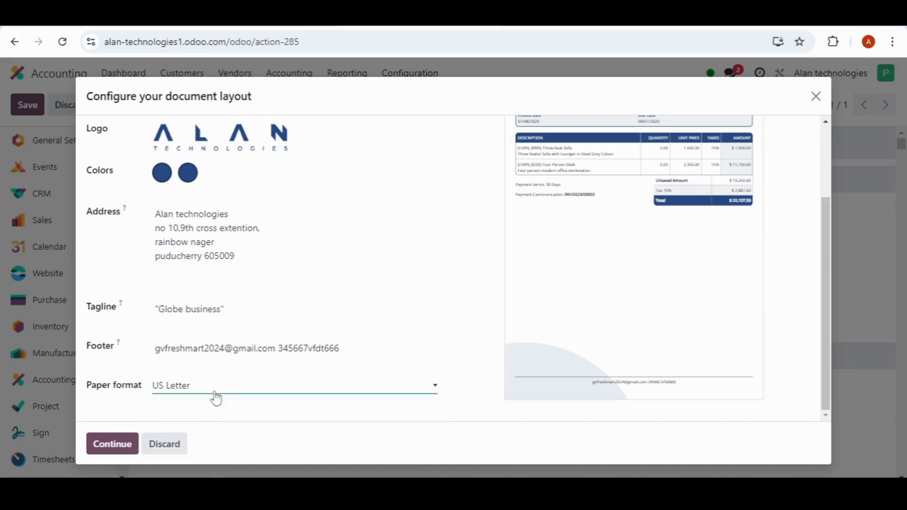
pyautogui.click(216, 397)
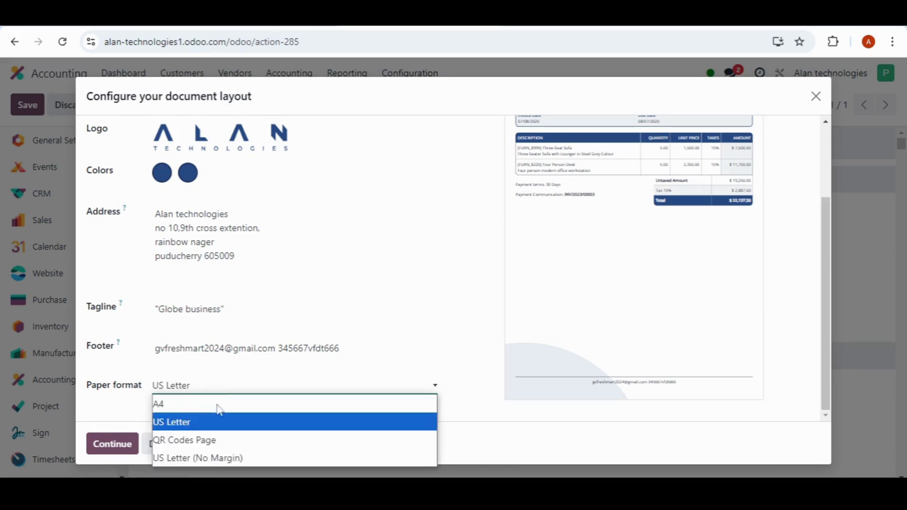
pyautogui.click(214, 444)
pyautogui.click(213, 397)
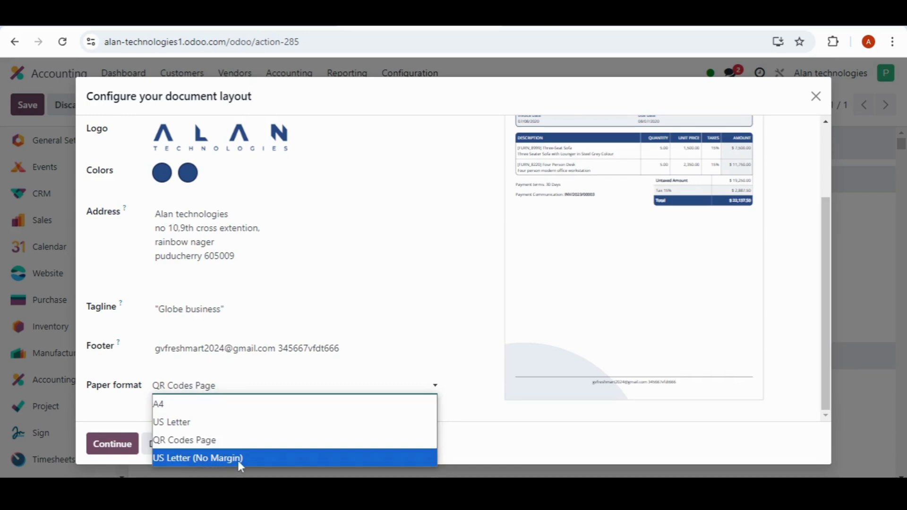
pyautogui.click(204, 428)
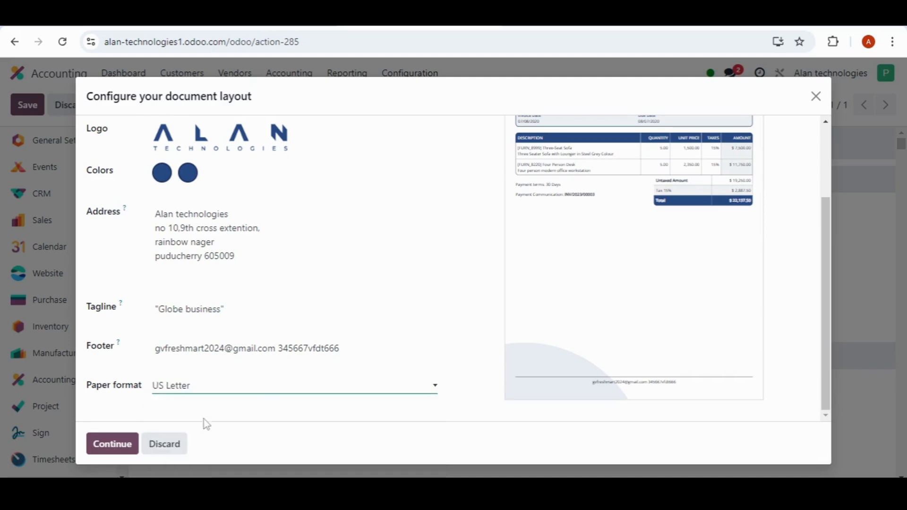
pyautogui.scroll(2, 264, 400)
pyautogui.scroll(-2, 267, 404)
pyautogui.click(117, 447)
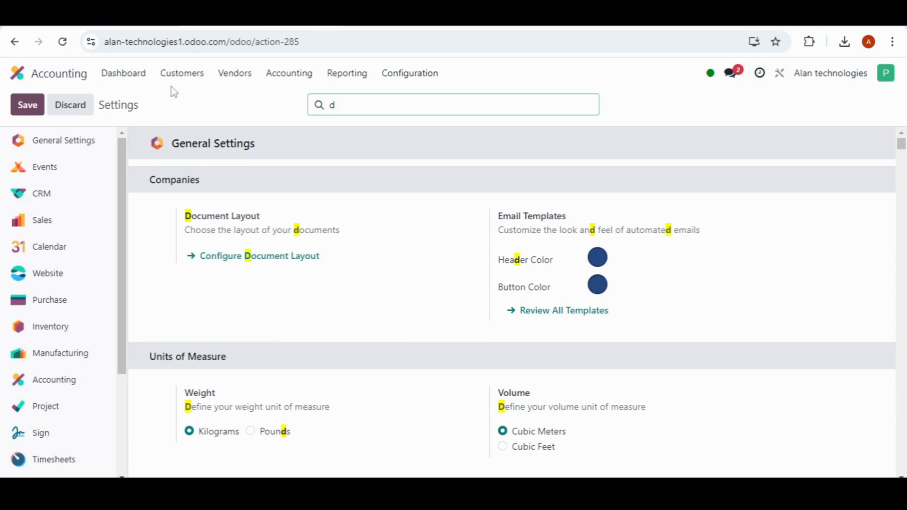
# Step: Create a new customer invoice with Aachi Masala as the customer
pyautogui.click(183, 79)
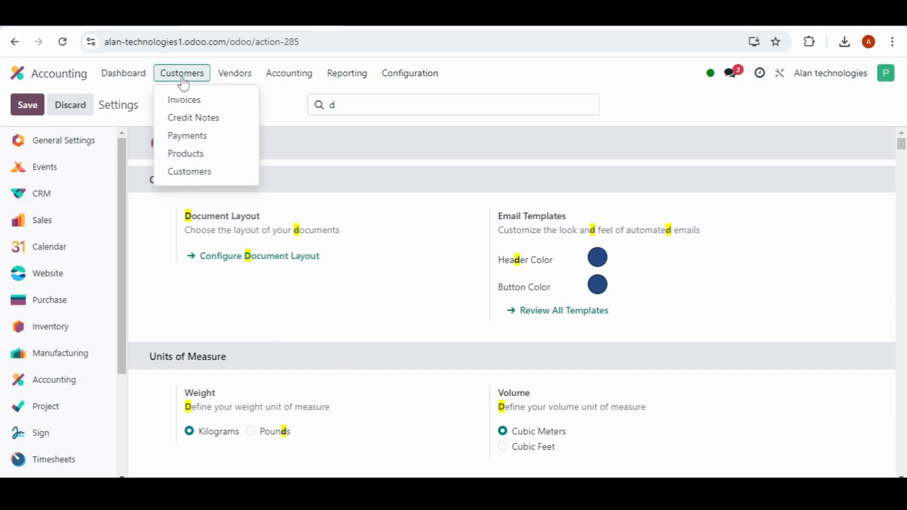
pyautogui.click(205, 105)
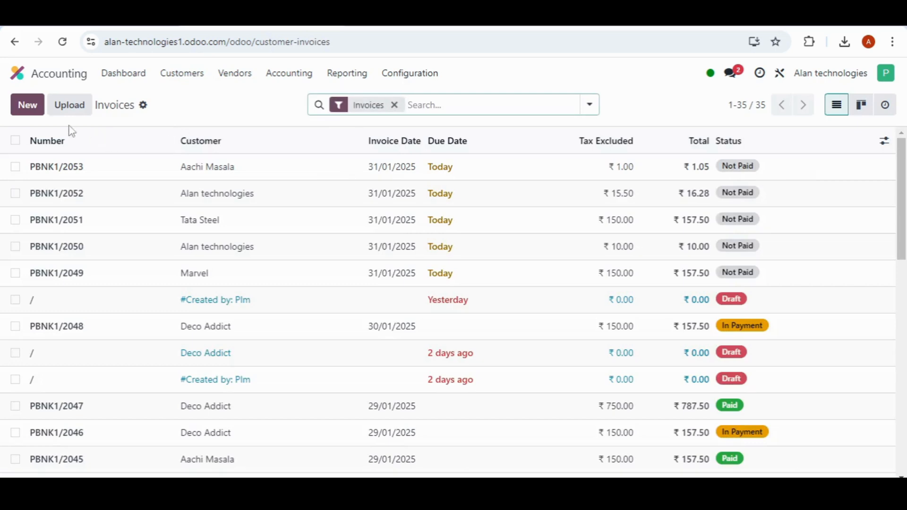
pyautogui.click(28, 104)
pyautogui.click(219, 234)
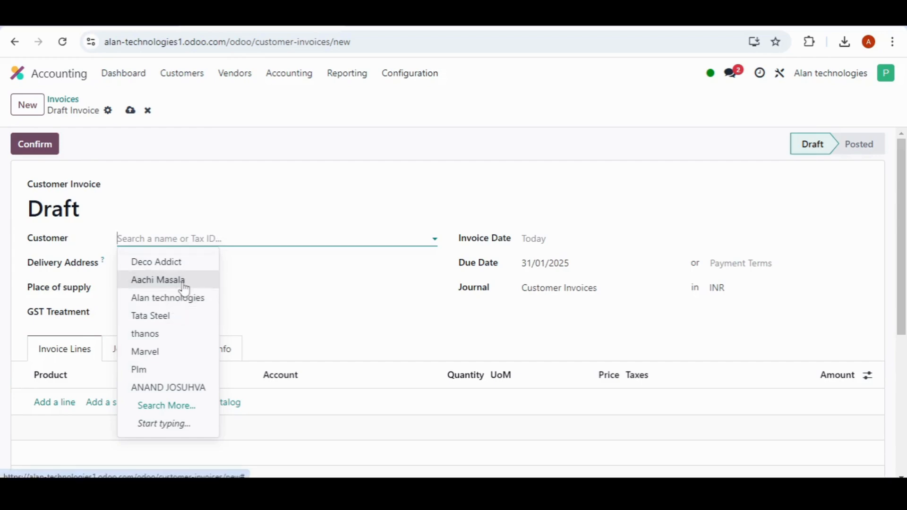
pyautogui.click(184, 288)
# Step: Add an invoice line for the product [SAMPLE_TABLE] Table and set its price to 100.00
pyautogui.scroll(-4, 225, 312)
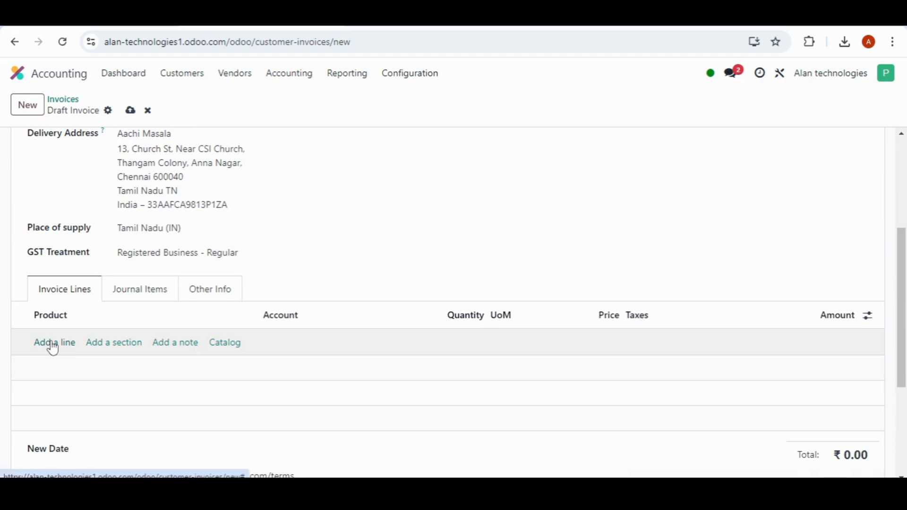
pyautogui.click(53, 343)
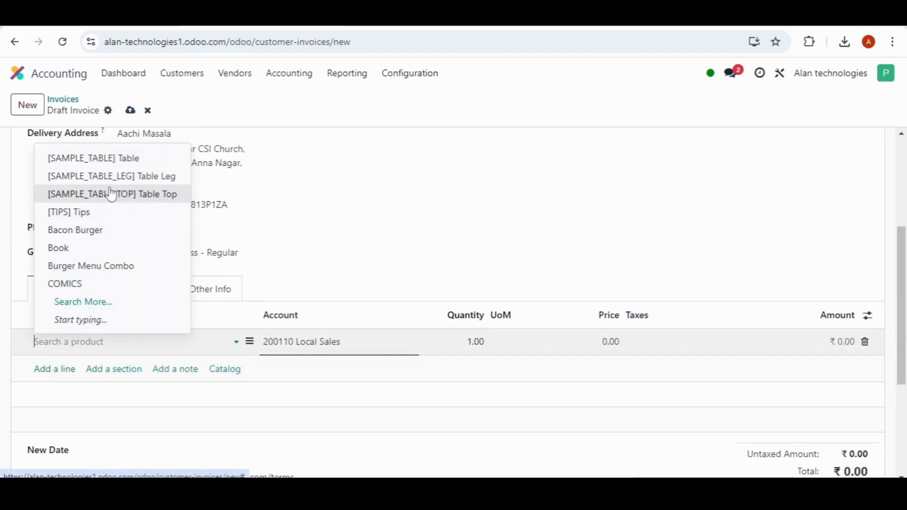
pyautogui.click(121, 158)
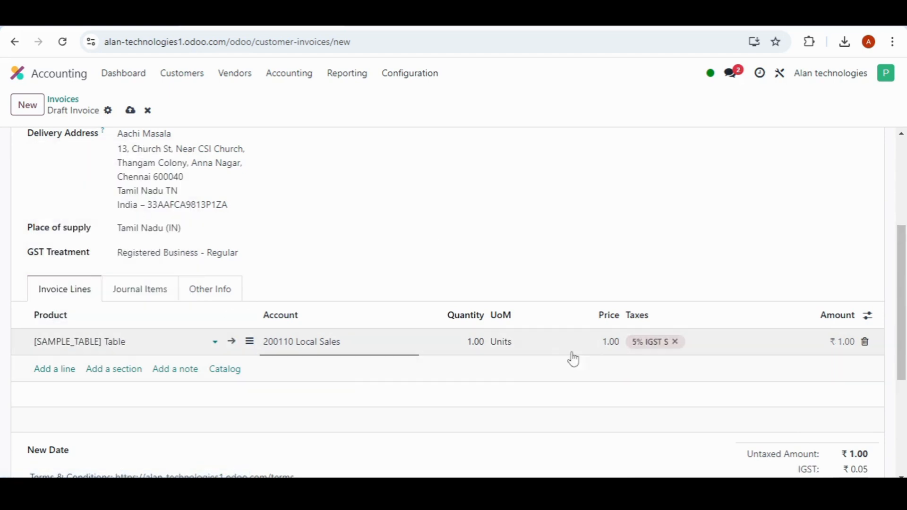
pyautogui.click(609, 341)
pyautogui.click(606, 342)
pyautogui.write('00')
pyautogui.click(488, 290)
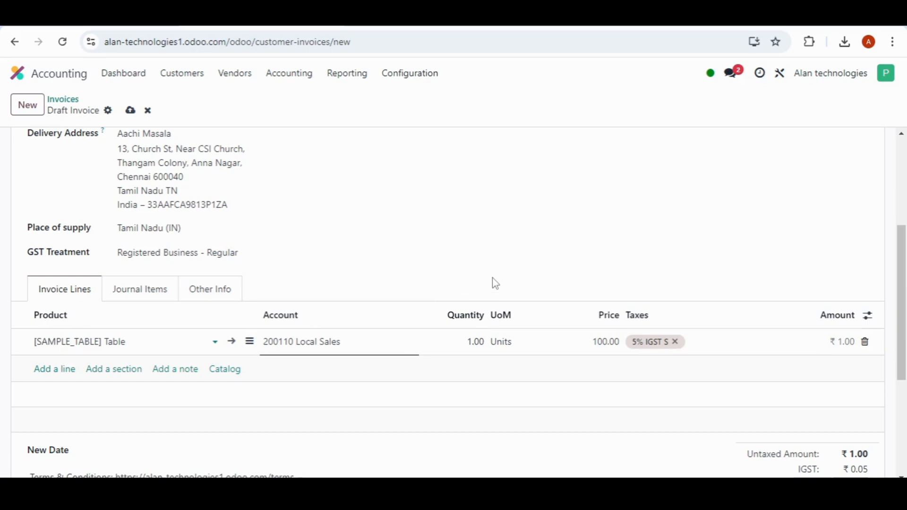
# Step: Confirm the draft customer invoice for Aachi Masala
pyautogui.scroll(-3, 681, 427)
pyautogui.scroll(5, 681, 427)
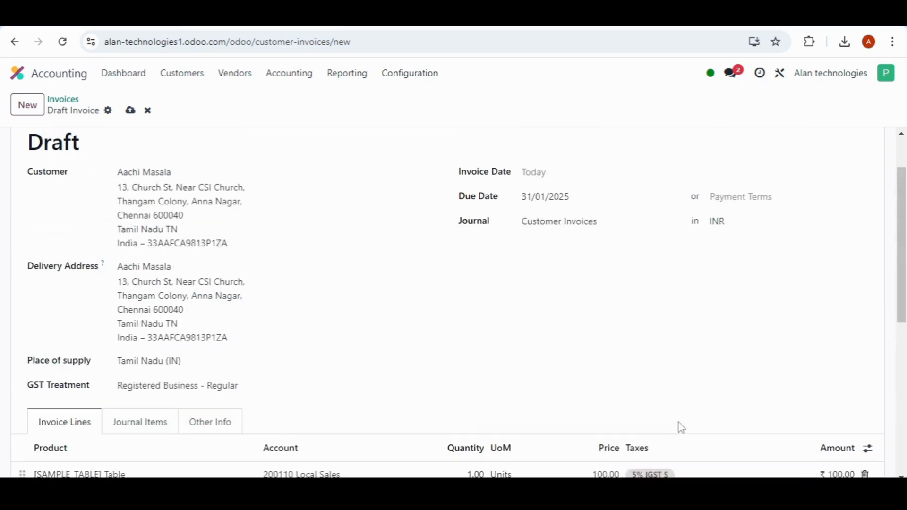
pyautogui.scroll(2, 204, 330)
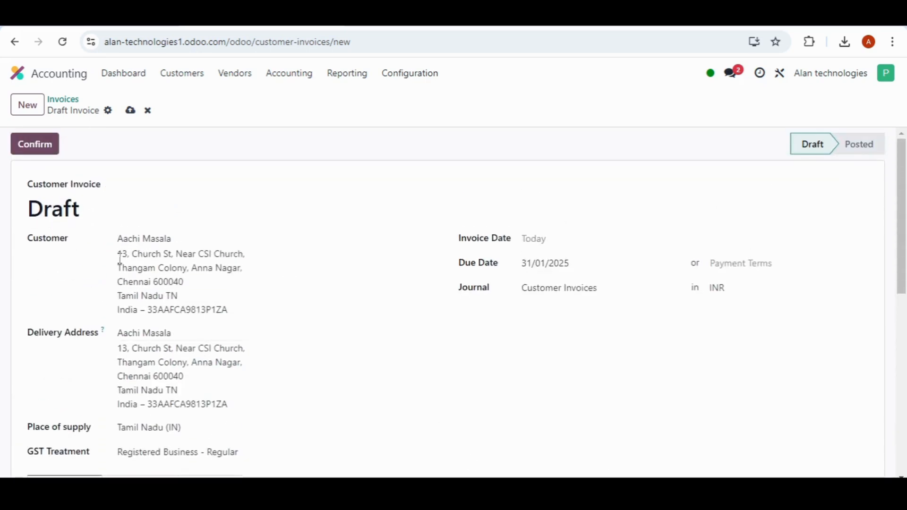
pyautogui.click(40, 146)
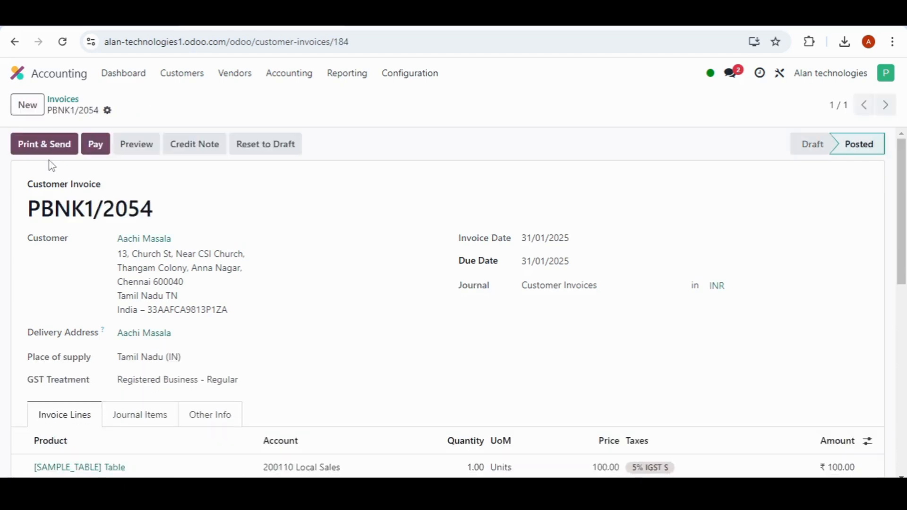
# Step: Print the posted invoice as a PDF download only, with sending by email turned off
pyautogui.click(43, 145)
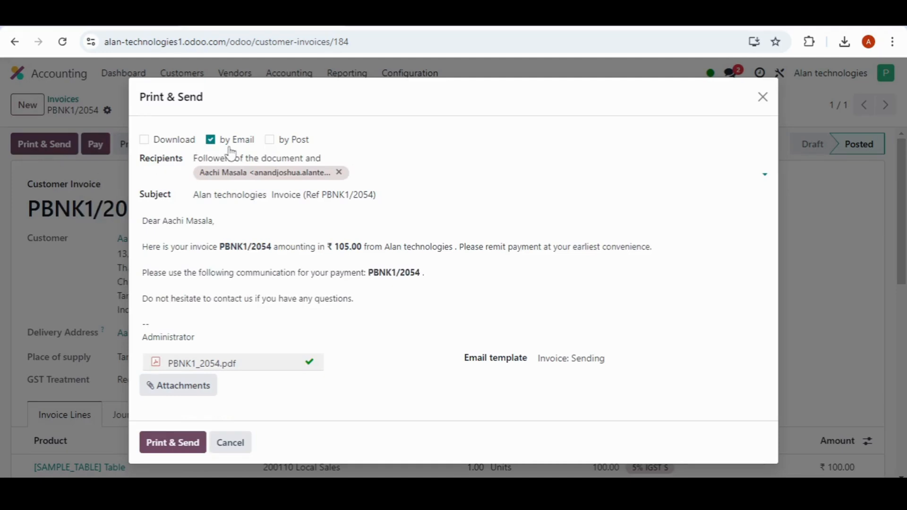
pyautogui.click(145, 142)
pyautogui.click(211, 141)
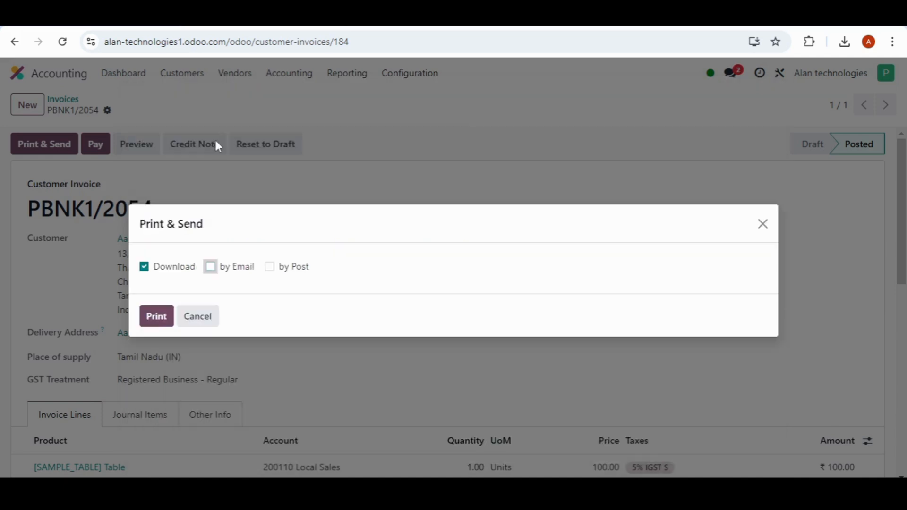
pyautogui.click(156, 317)
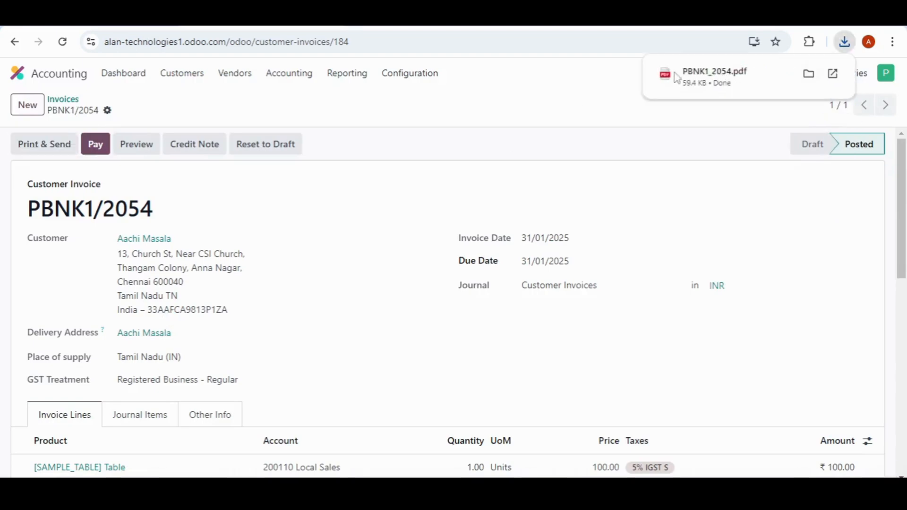
# Step: Open the downloaded PBNK1_2054.pdf and examine the applied layout from the header and company address down to the footer
pyautogui.click(703, 86)
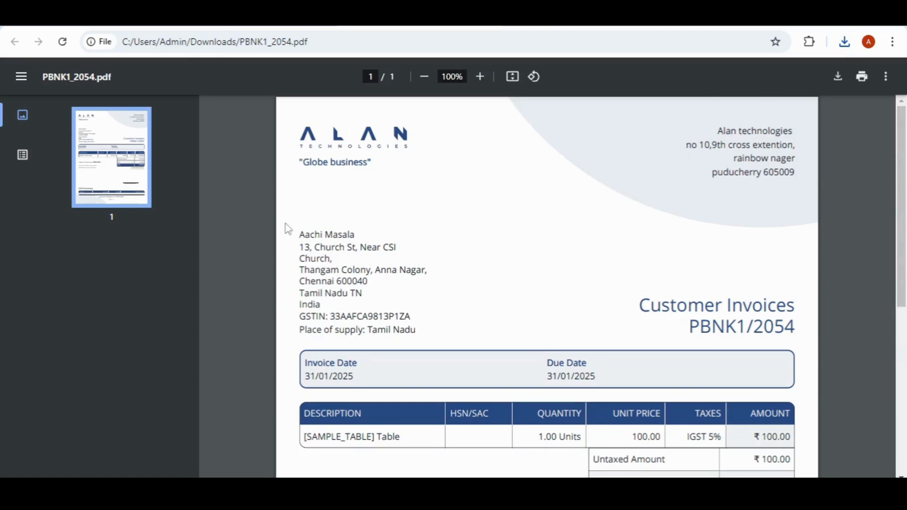
pyautogui.scroll(-3, 588, 317)
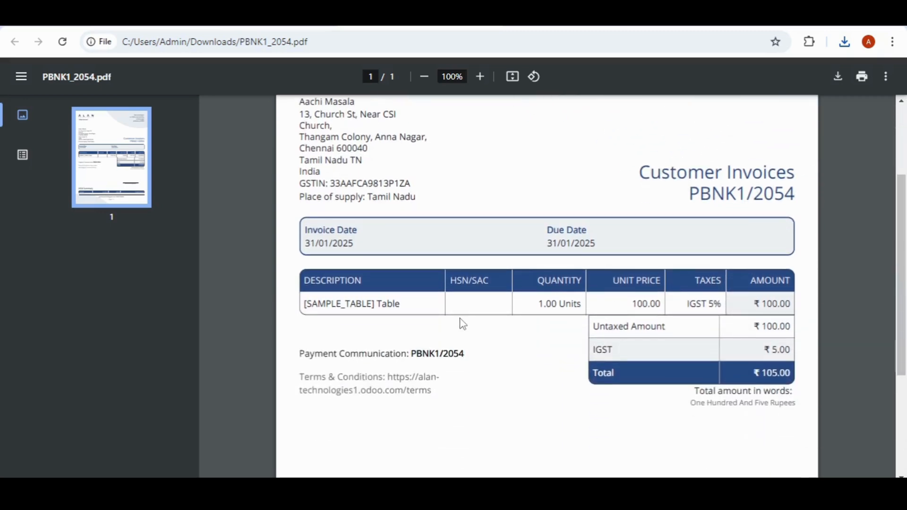
pyautogui.scroll(-4, 309, 308)
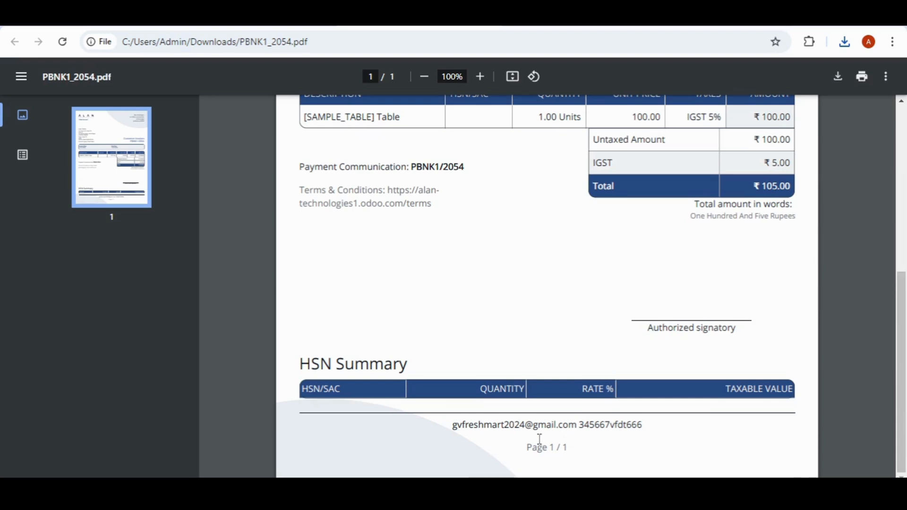
pyautogui.scroll(7, 643, 415)
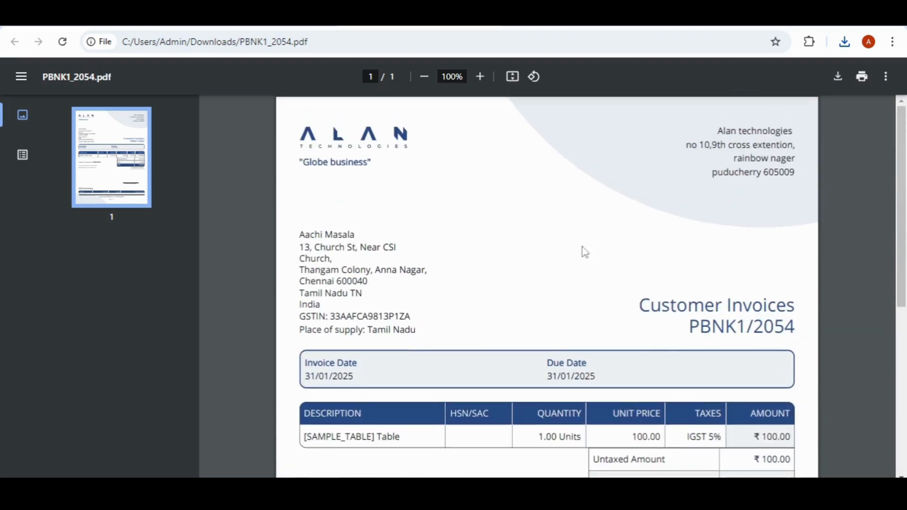